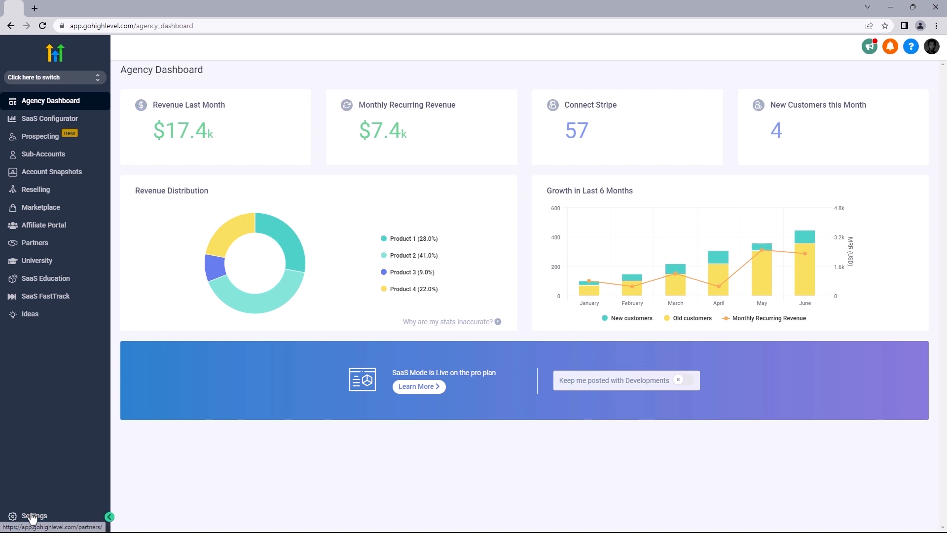
# - View the list of sub-accounts available for switching from the agency dashboard
pyautogui.click(56, 78)
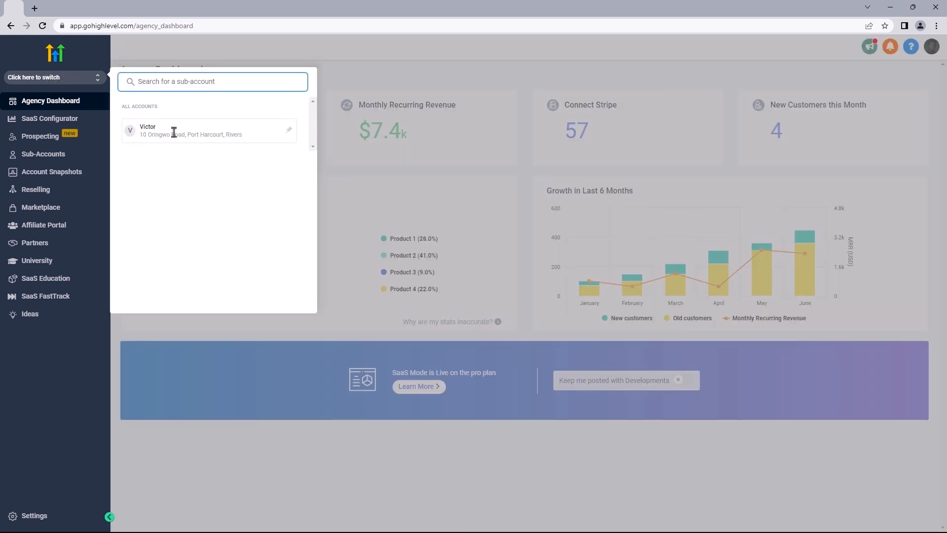
pyautogui.click(90, 81)
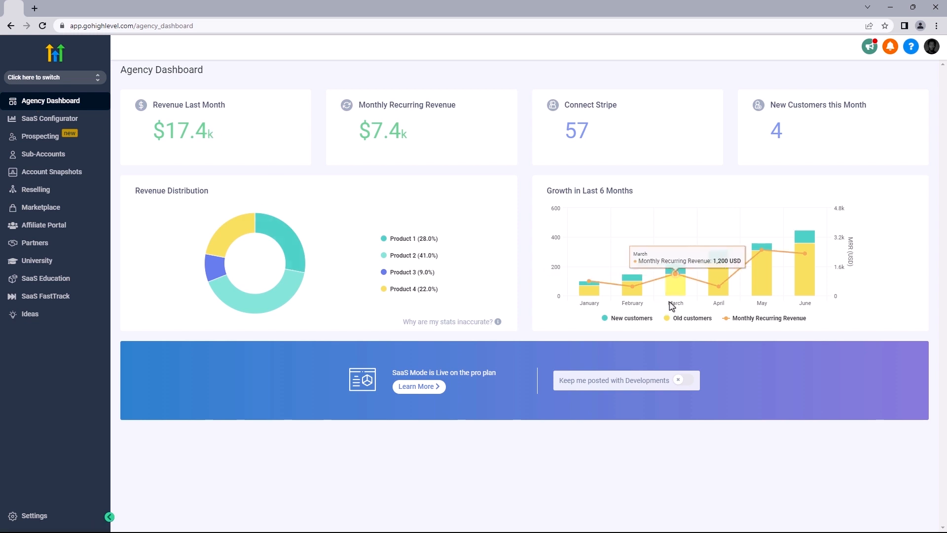
# - In the SaaS Configurator, enable the plans' trial period and set it to 30 days
pyautogui.click(43, 123)
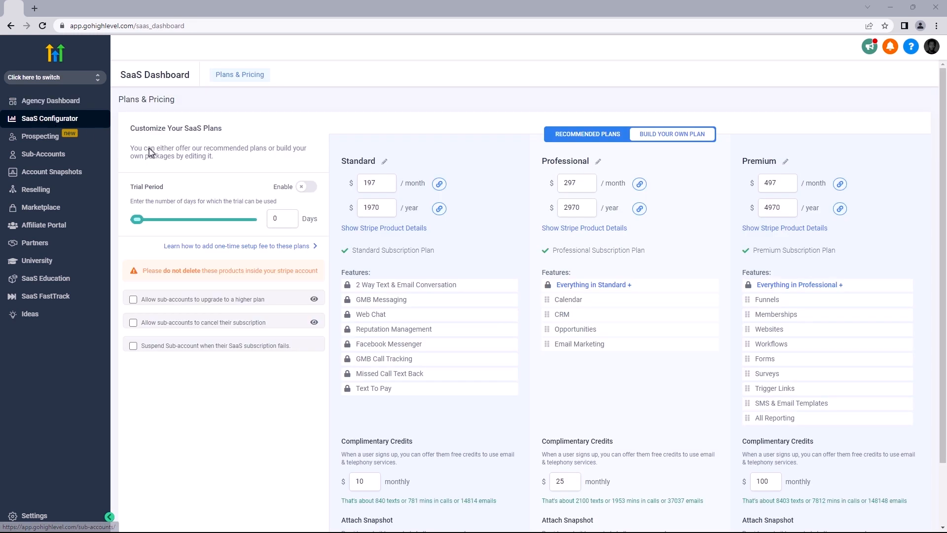
pyautogui.click(305, 190)
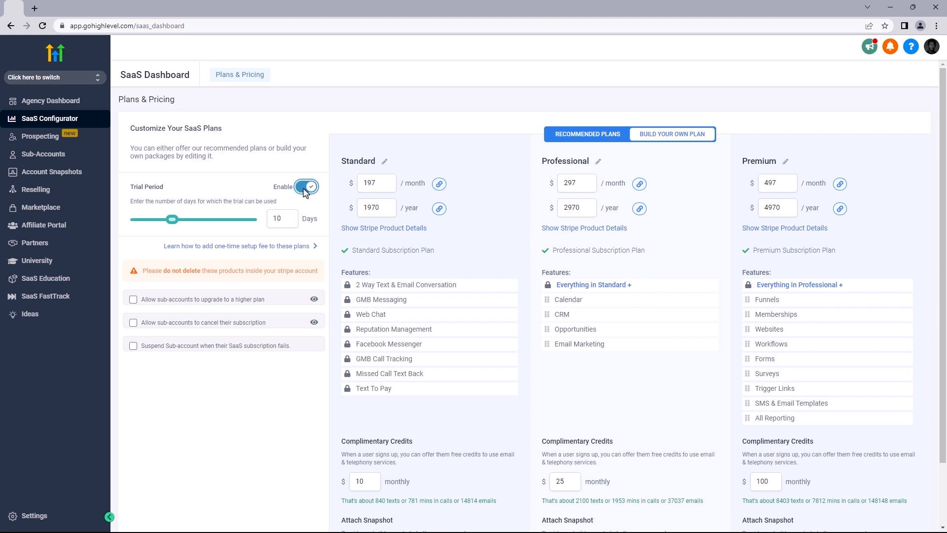
pyautogui.moveTo(172, 220); pyautogui.dragTo(252, 224)
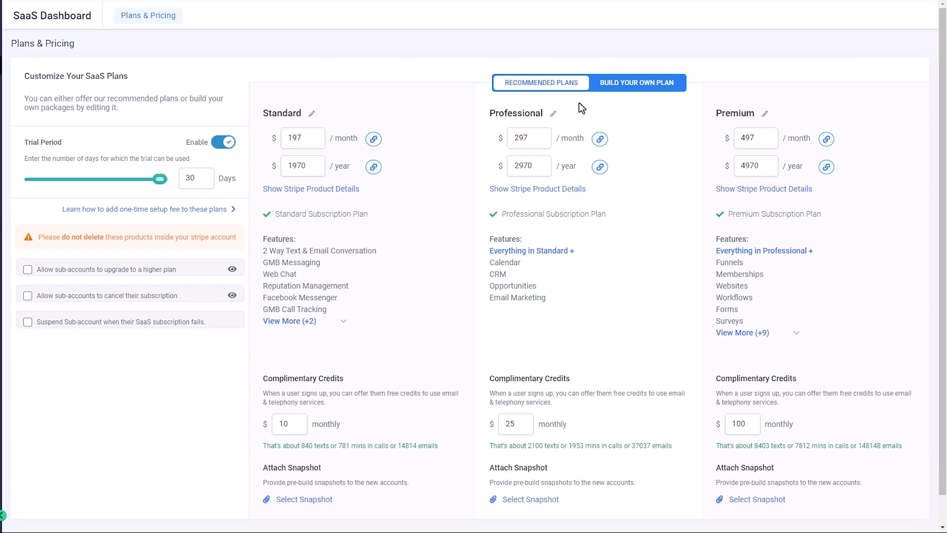
# - Using Build Your Own Plan, rename the Professional plan as Gold and set its monthly price to $300
pyautogui.click(662, 87)
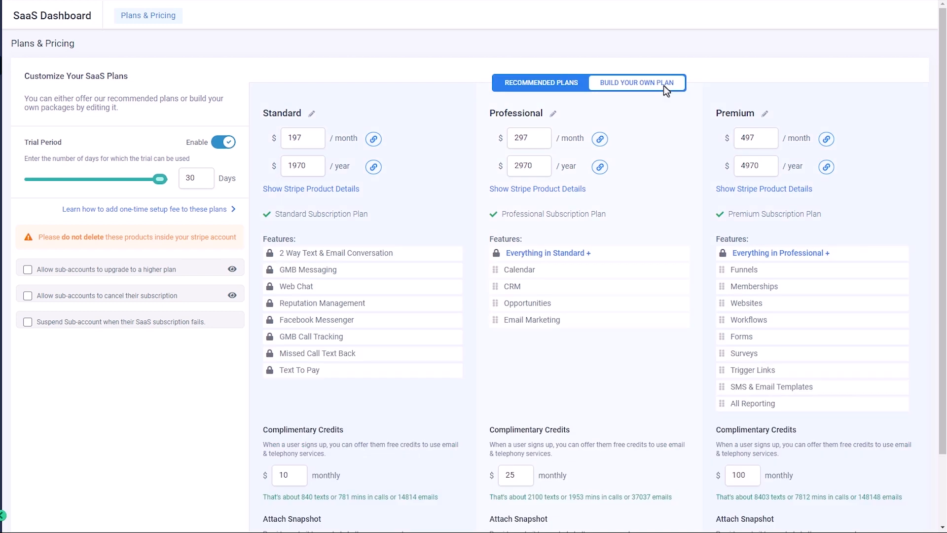
pyautogui.click(553, 114)
pyautogui.hotkey('ctrl', 'a')
pyautogui.write('Go')
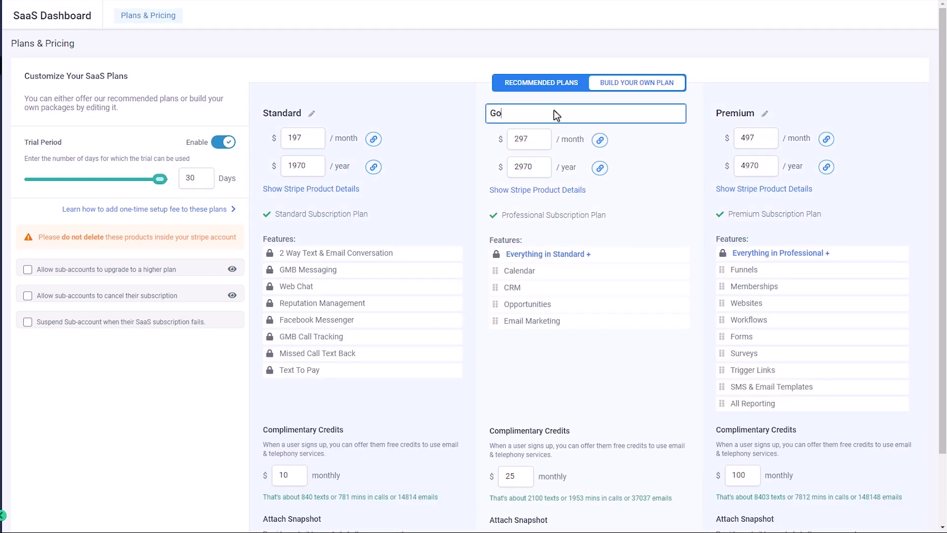
pyautogui.click(528, 140)
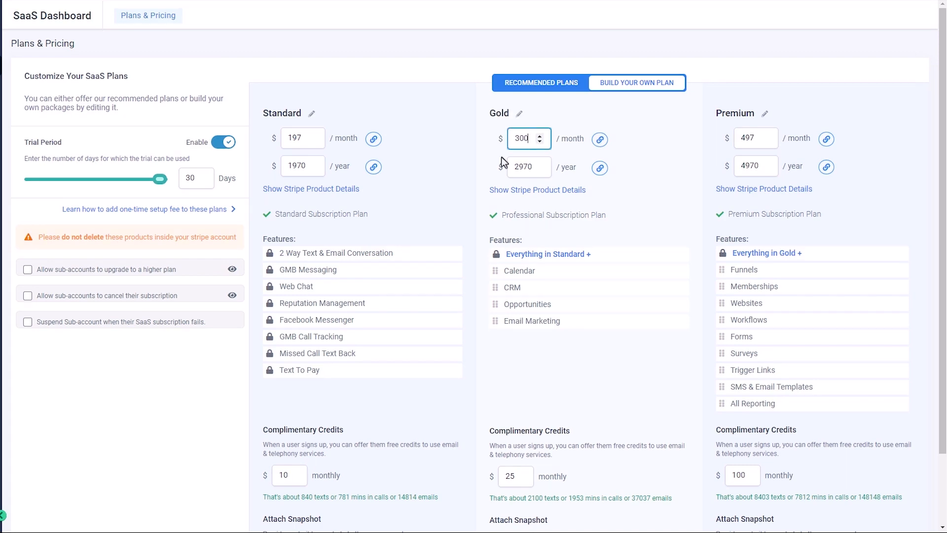
# - Open the manual Add Prospect form from the prospecting map search and view its fields
pyautogui.click(39, 138)
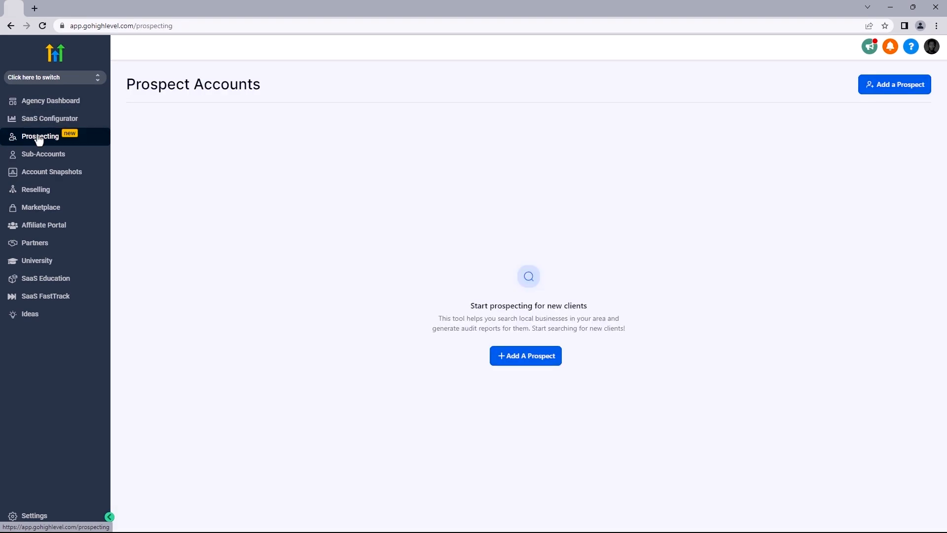
pyautogui.click(525, 359)
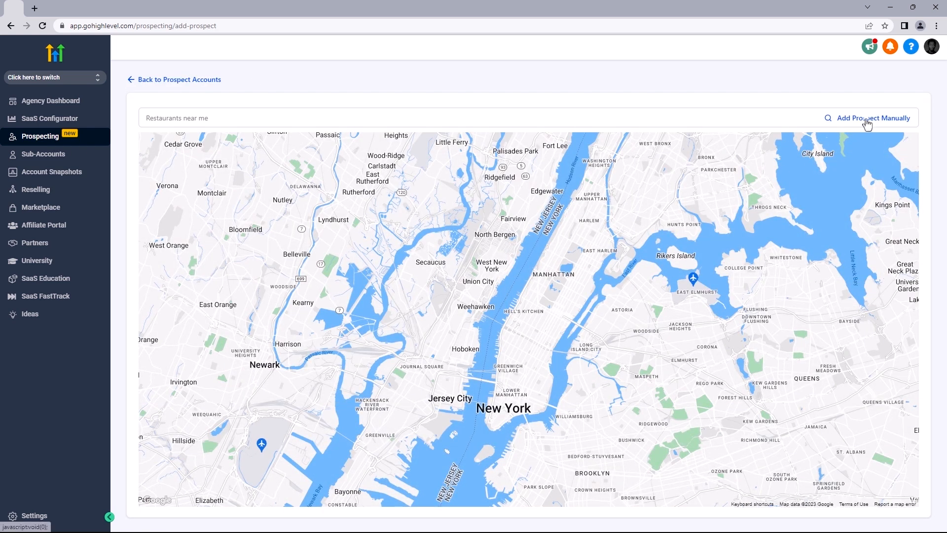
pyautogui.click(867, 119)
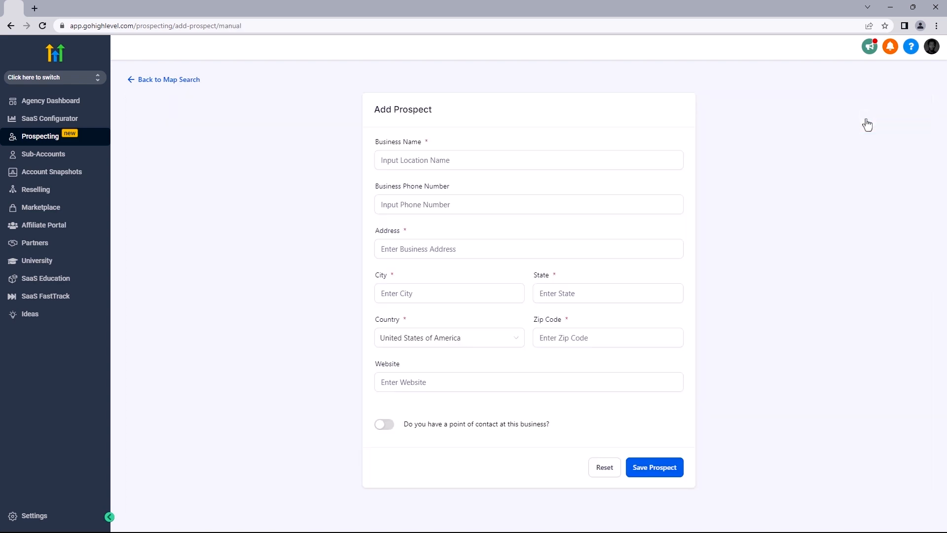
# - Look over the Sub-Accounts page and browse the vertical, own and imported account snapshots
pyautogui.click(27, 155)
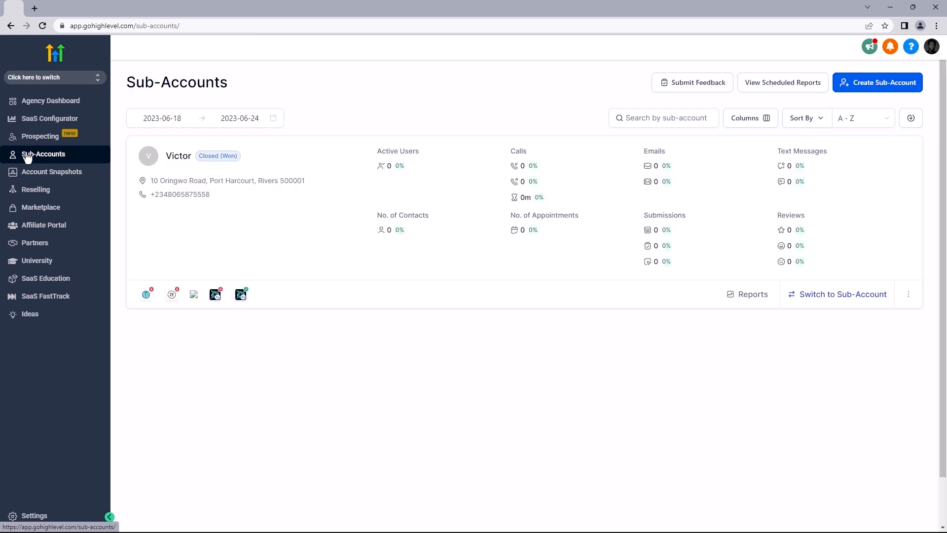
pyautogui.click(35, 173)
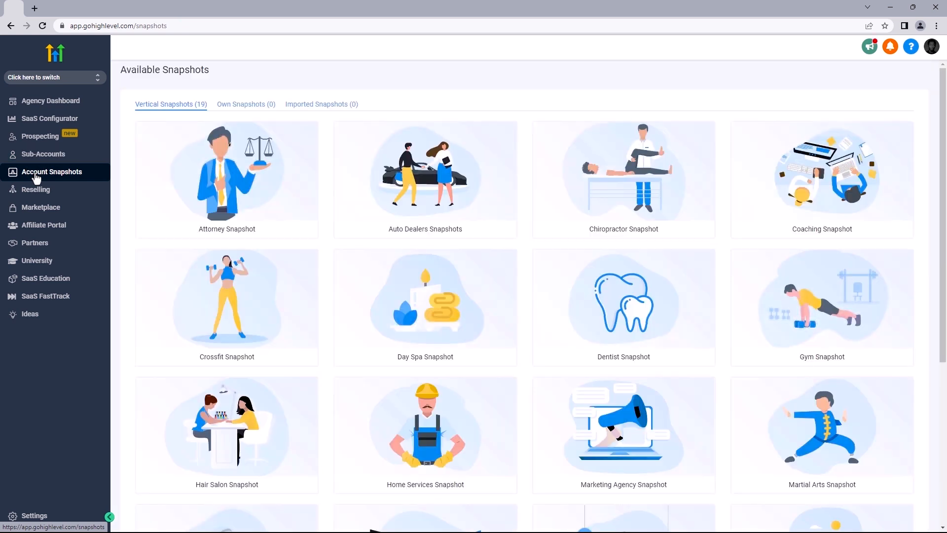
pyautogui.moveTo(943, 173); pyautogui.dragTo(944, 325)
pyautogui.scroll(5, 944, 325)
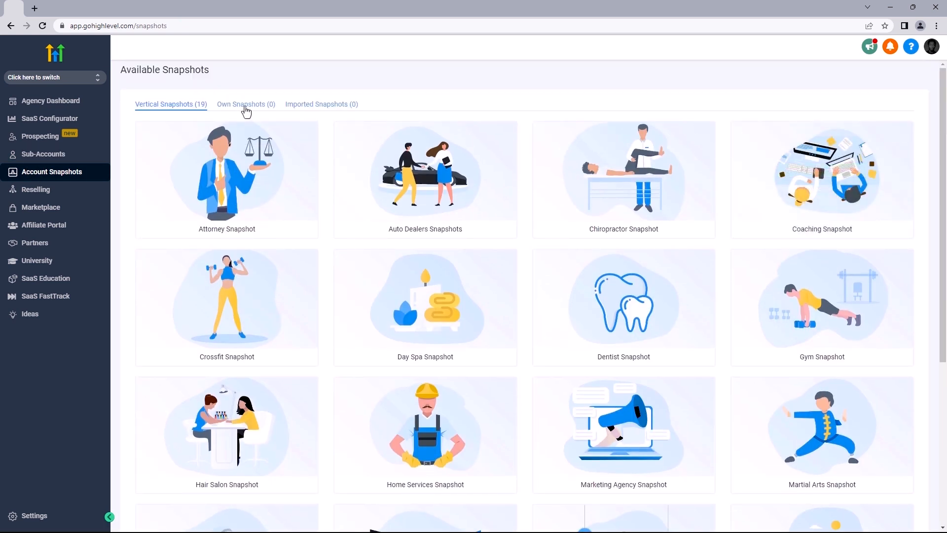
pyautogui.click(243, 111)
pyautogui.click(318, 110)
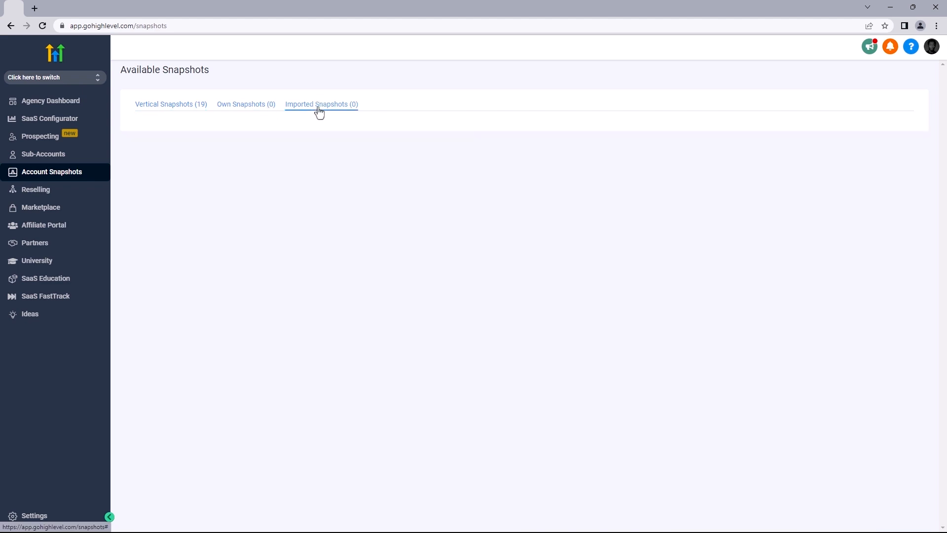
pyautogui.click(171, 104)
# - In Reselling, set the WordPress up-sell offer price to $20 and check the resulting profit
pyautogui.click(43, 192)
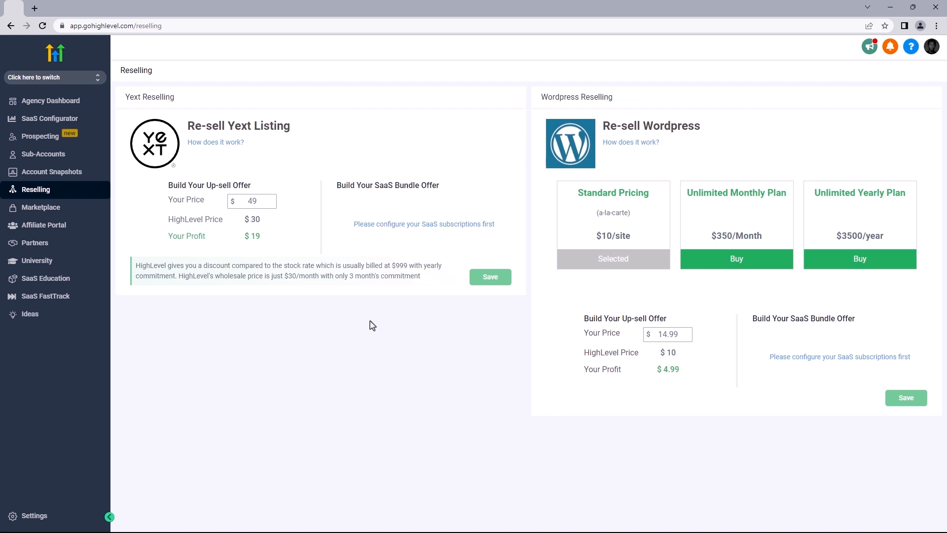
pyautogui.click(618, 266)
pyautogui.click(656, 333)
pyautogui.moveTo(684, 335); pyautogui.dragTo(657, 335)
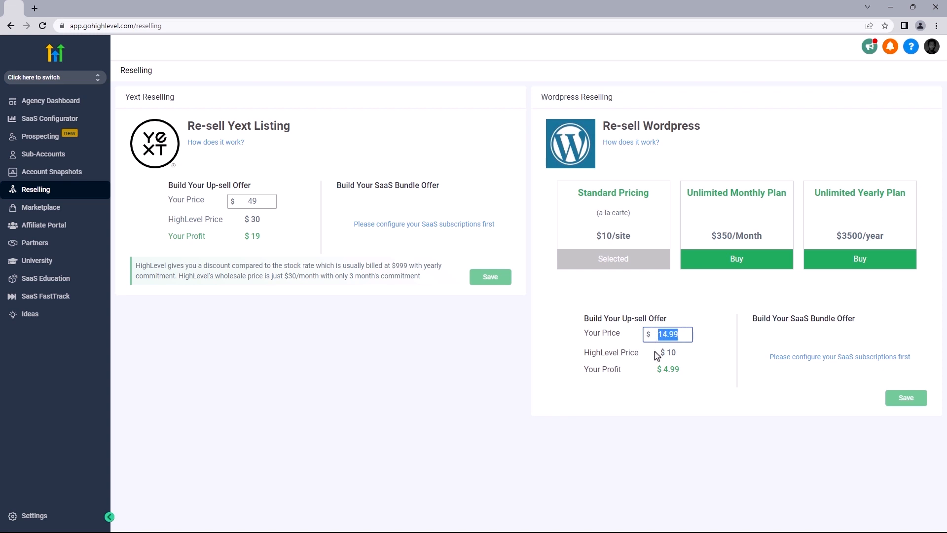
pyautogui.write('20')
pyautogui.click(692, 375)
pyautogui.moveTo(692, 374); pyautogui.dragTo(586, 374)
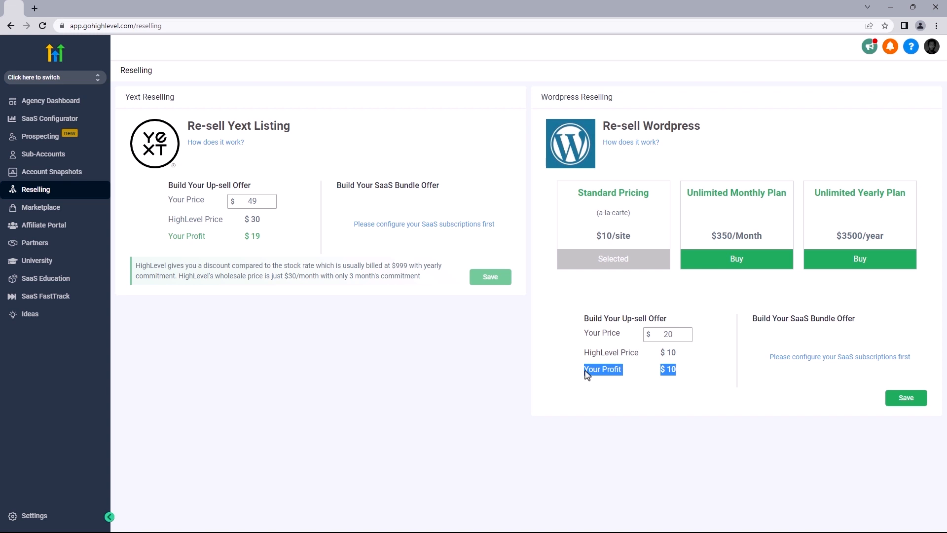
# - Visit the Marketplace, Affiliate Portal and Partners pages to see what they offer
pyautogui.click(42, 208)
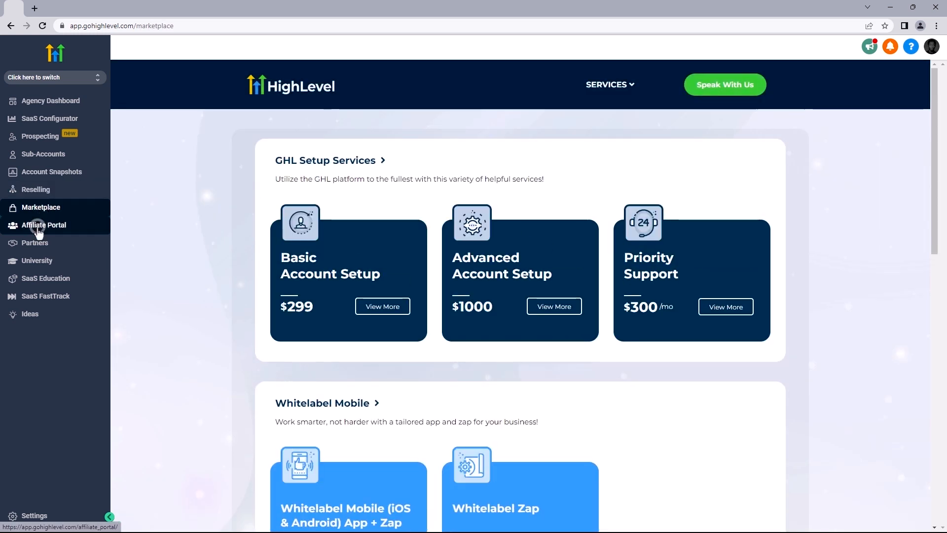
pyautogui.click(40, 225)
pyautogui.click(37, 243)
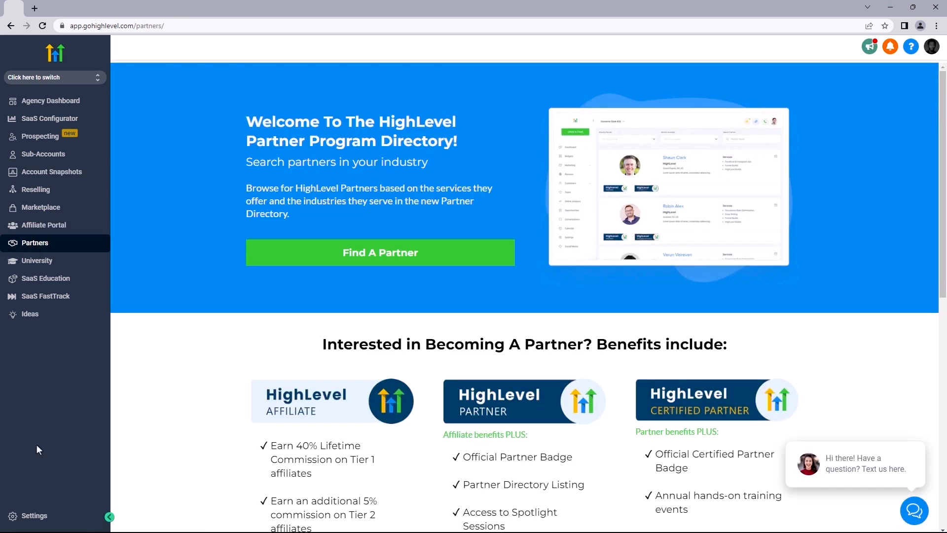
# - In the company settings, upload the Jeep image as the company logo
pyautogui.click(37, 514)
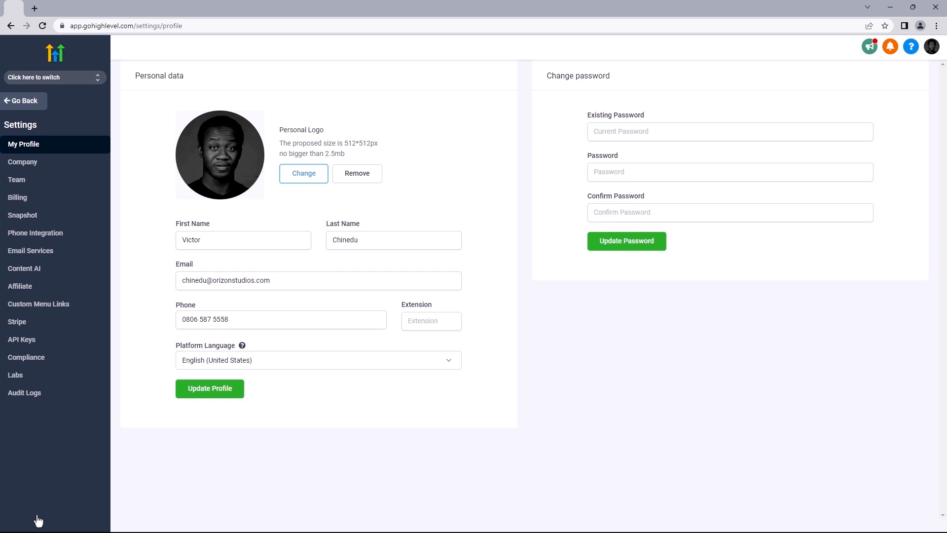
pyautogui.click(66, 170)
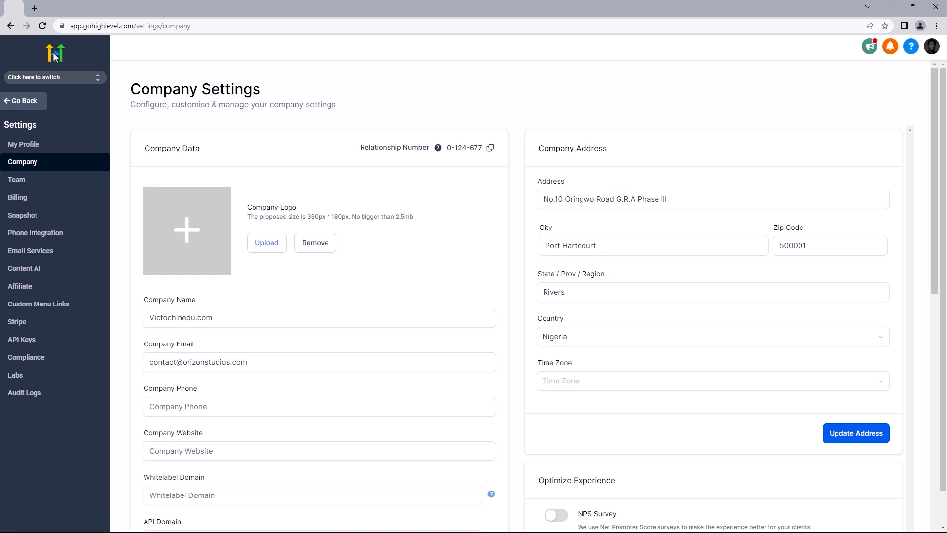
pyautogui.click(267, 244)
pyautogui.doubleClick(135, 116)
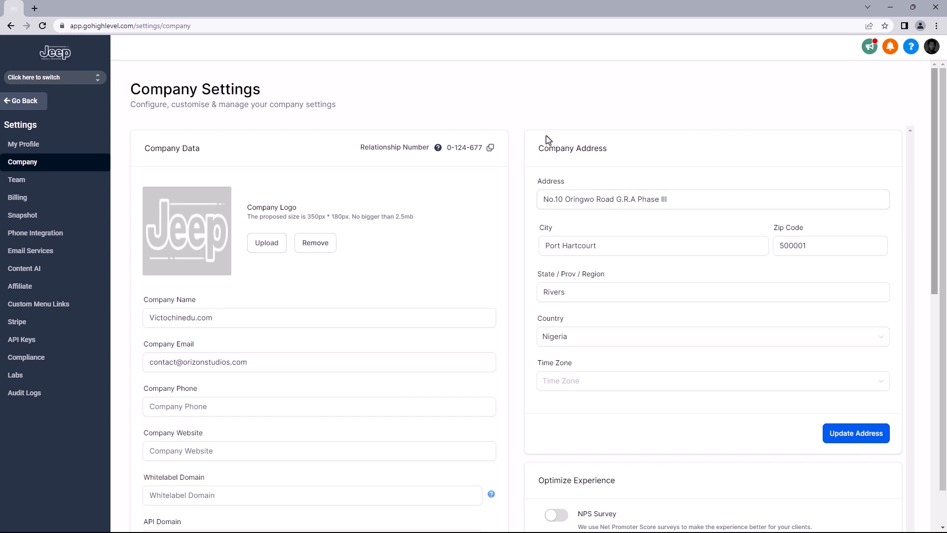
# - Examine the whitelabel domain and API domain fields and view the help article on white labeling the desktop app
pyautogui.moveTo(934, 143); pyautogui.dragTo(938, 175)
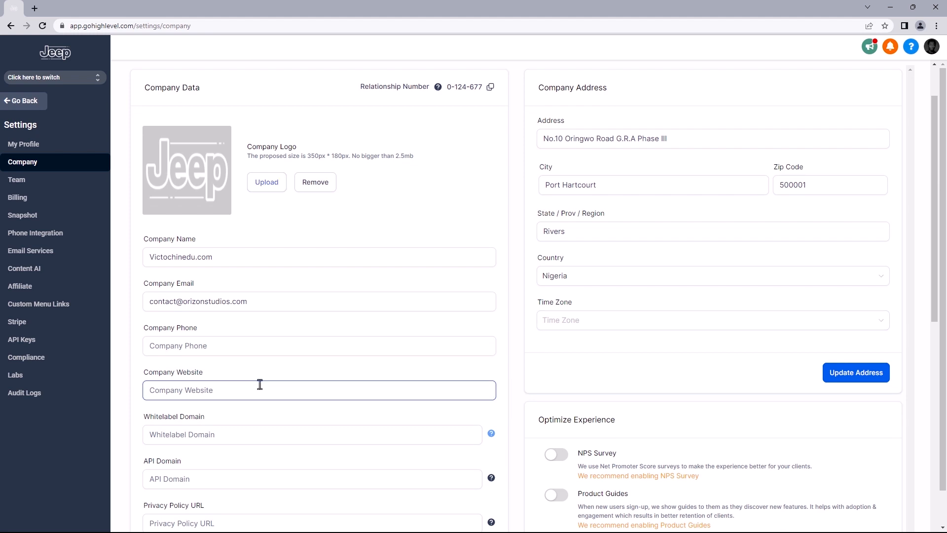
pyautogui.click(255, 431)
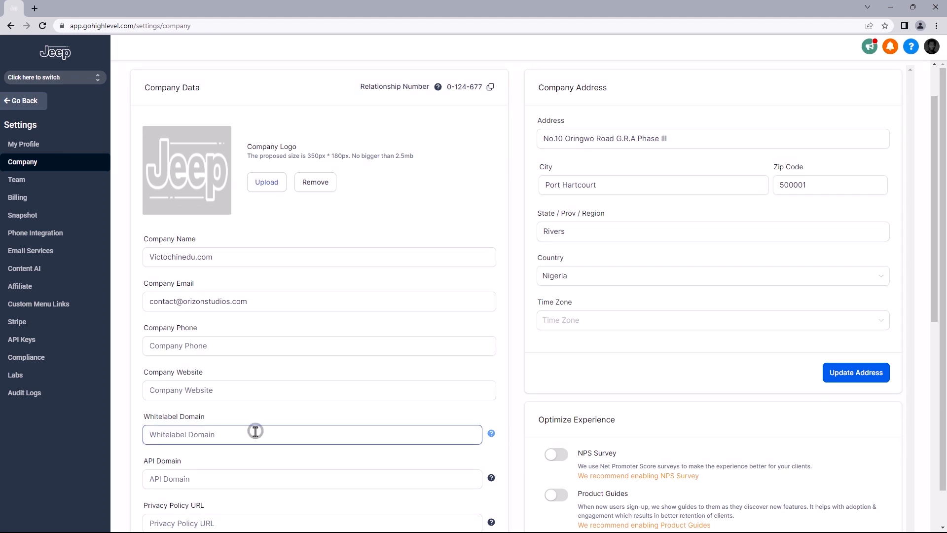
pyautogui.click(250, 474)
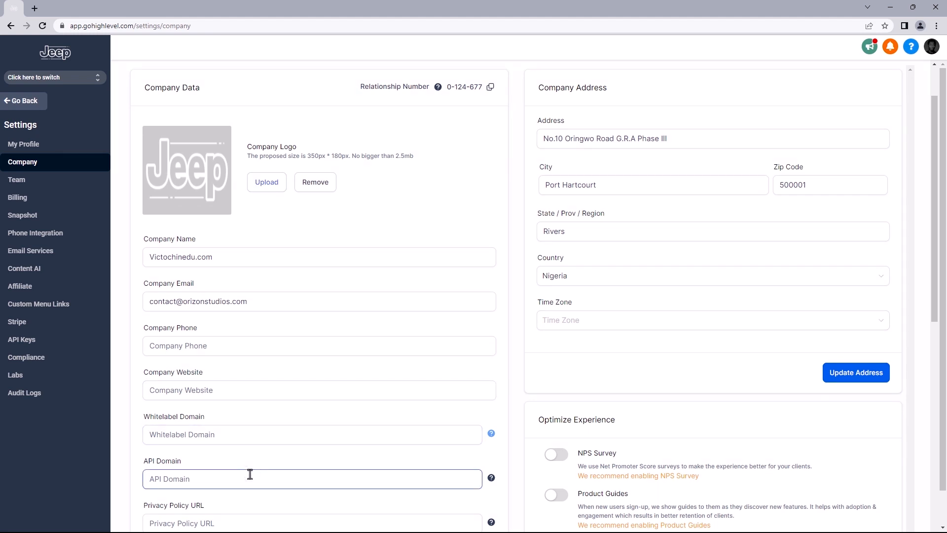
pyautogui.click(491, 478)
pyautogui.click(490, 437)
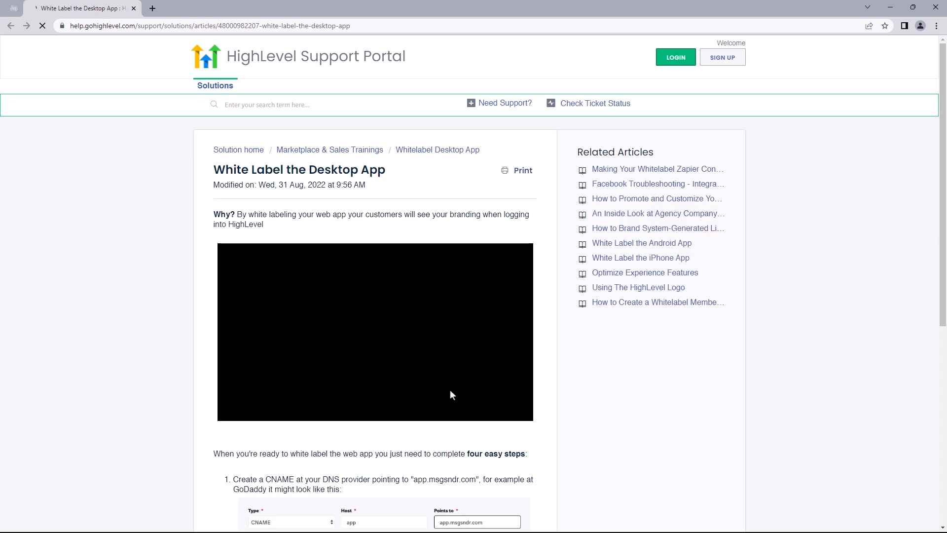
pyautogui.click(134, 8)
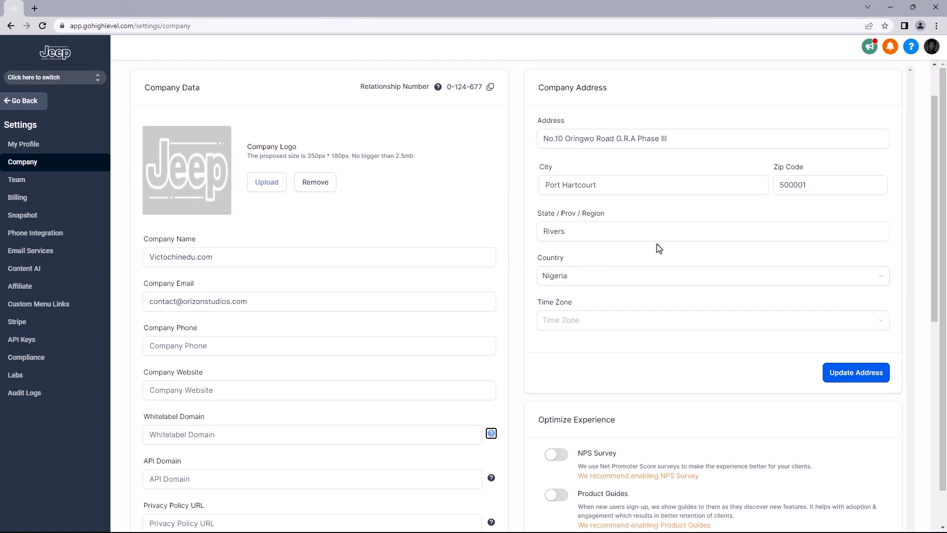
# - Look over the custom JavaScript and CSS fields and try the Light theme before restoring the Dark theme
pyautogui.moveTo(932, 193); pyautogui.dragTo(946, 403)
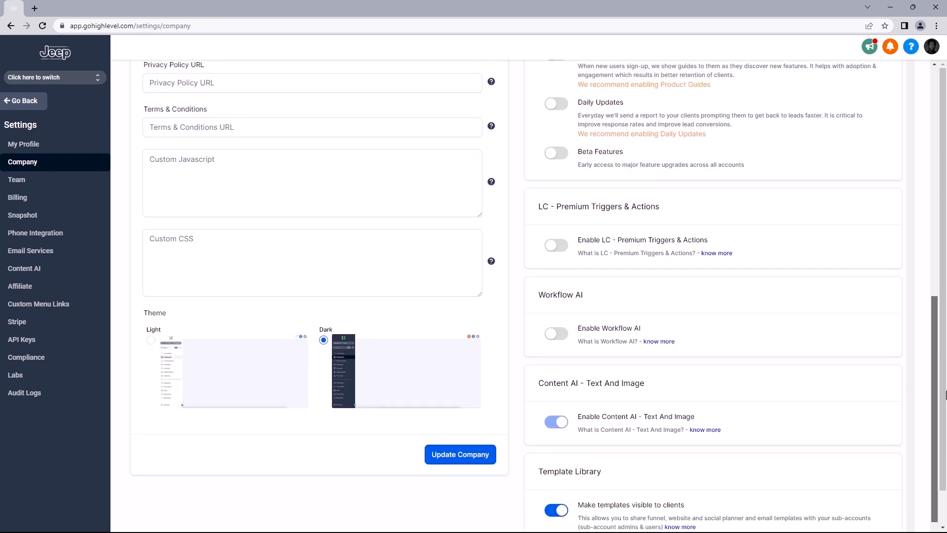
pyautogui.click(306, 205)
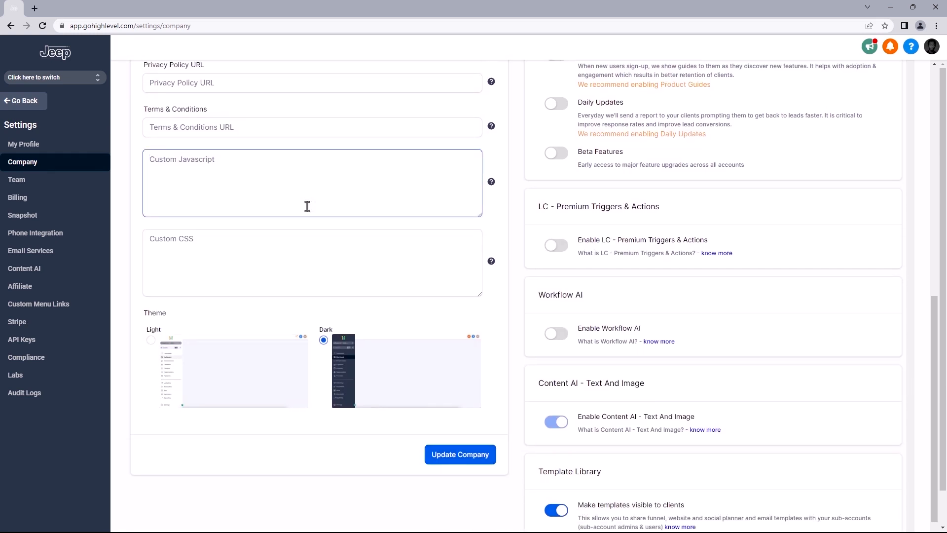
pyautogui.click(304, 243)
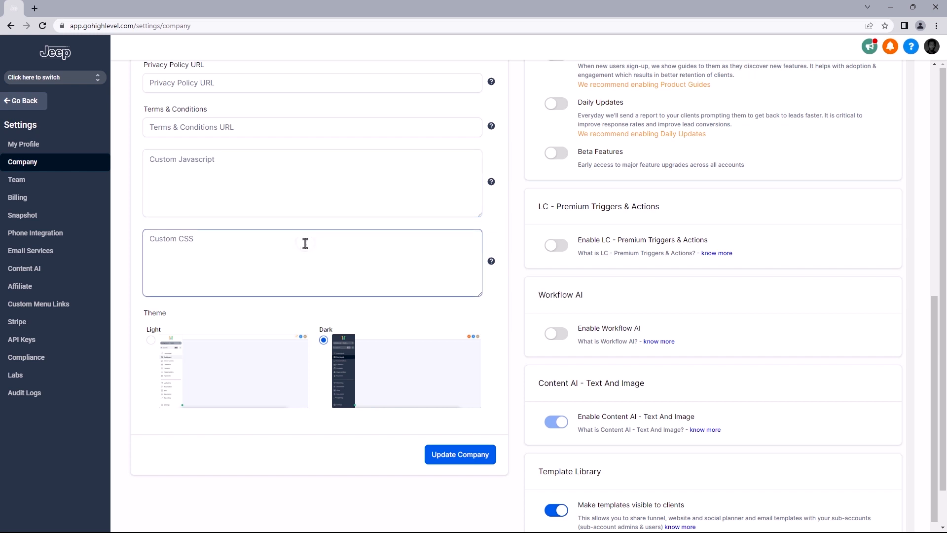
pyautogui.click(151, 340)
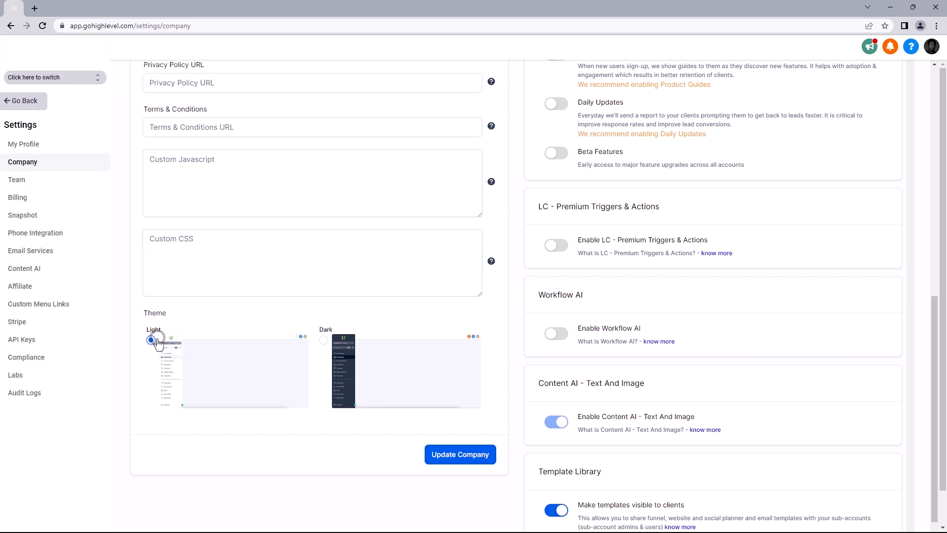
pyautogui.click(323, 340)
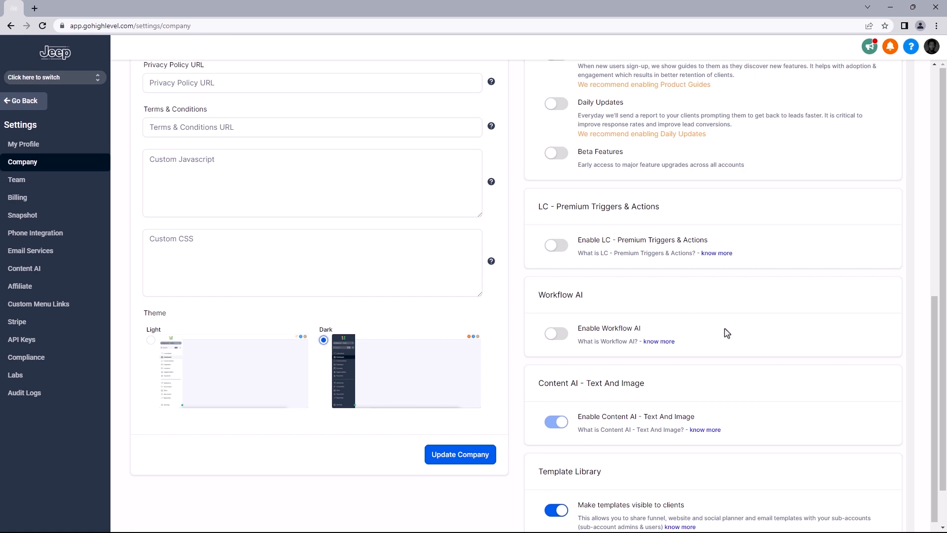
# - Enable NPS Survey, Product Guides and Daily Updates in the company's Optimize Experience settings
pyautogui.moveTo(931, 318); pyautogui.dragTo(936, 259)
pyautogui.click(558, 149)
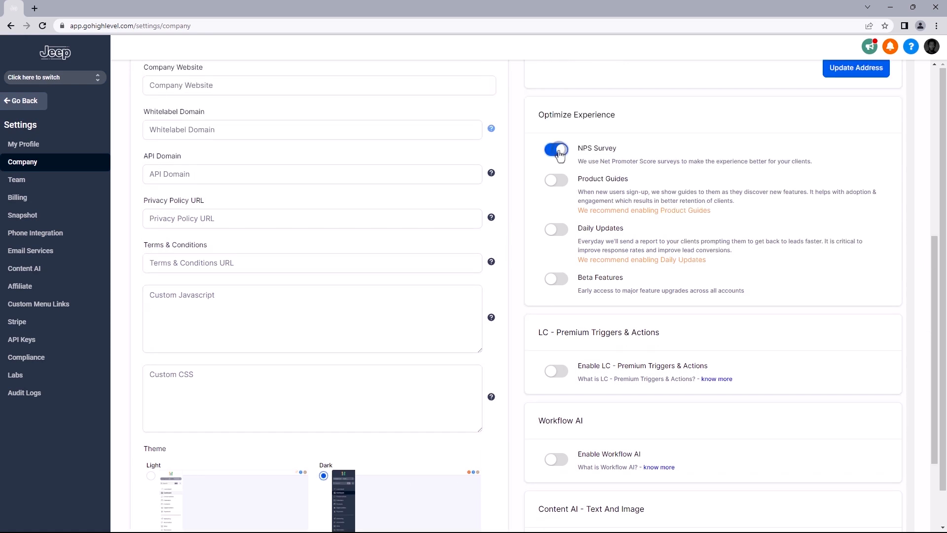
pyautogui.click(558, 180)
pyautogui.click(556, 219)
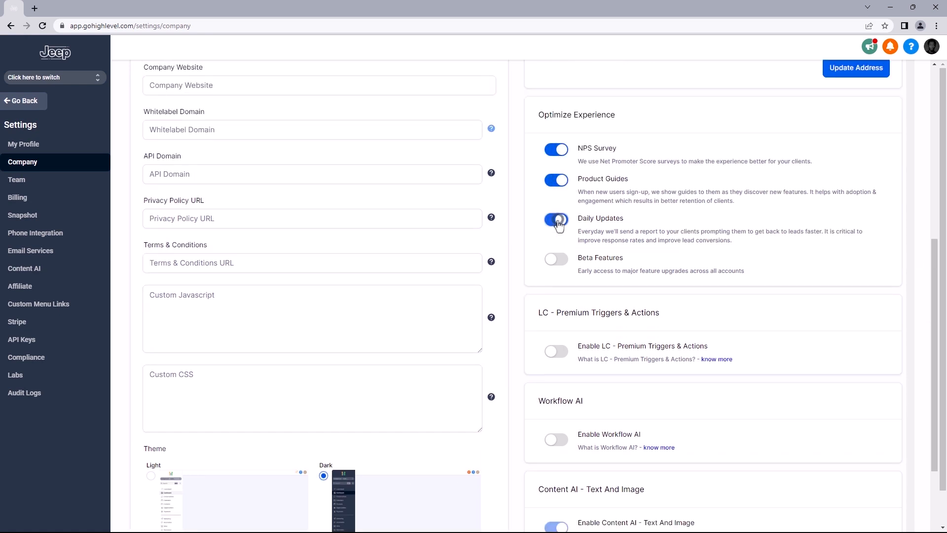
# - Enable Beta Features in the company's Optimize Experience settings and save the company details
pyautogui.click(557, 259)
pyautogui.scroll(-4, 595, 262)
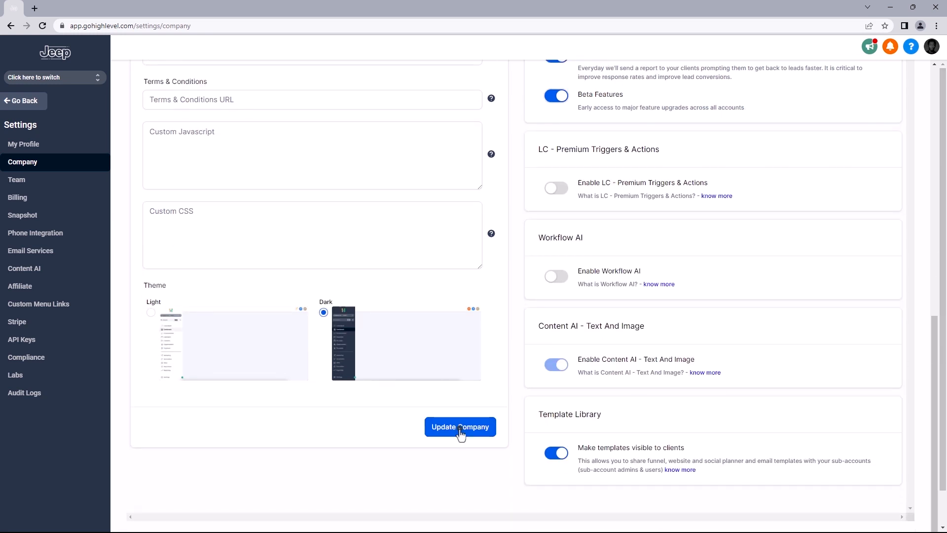
pyautogui.click(460, 433)
# - In the team settings, examine the new employee form's user info, user permissions and user roles sections
pyautogui.click(54, 186)
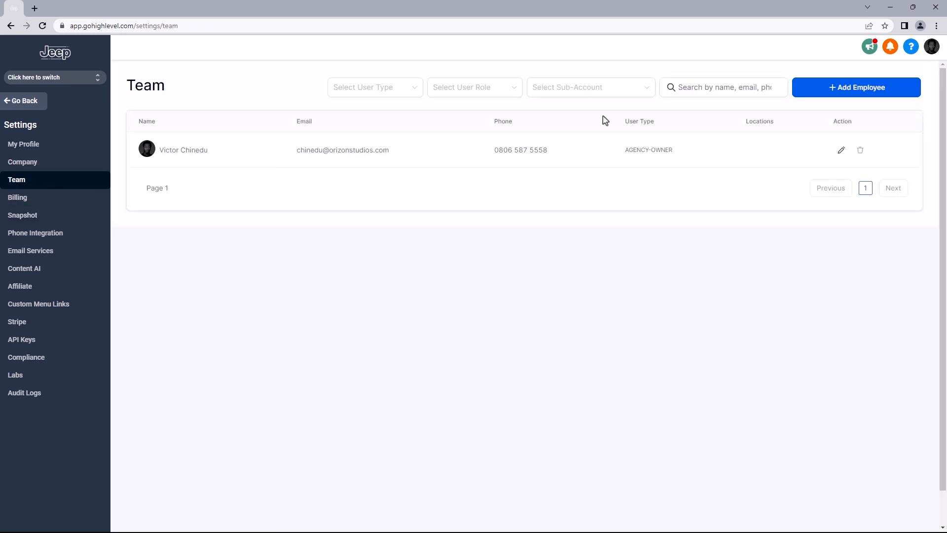
pyautogui.click(857, 89)
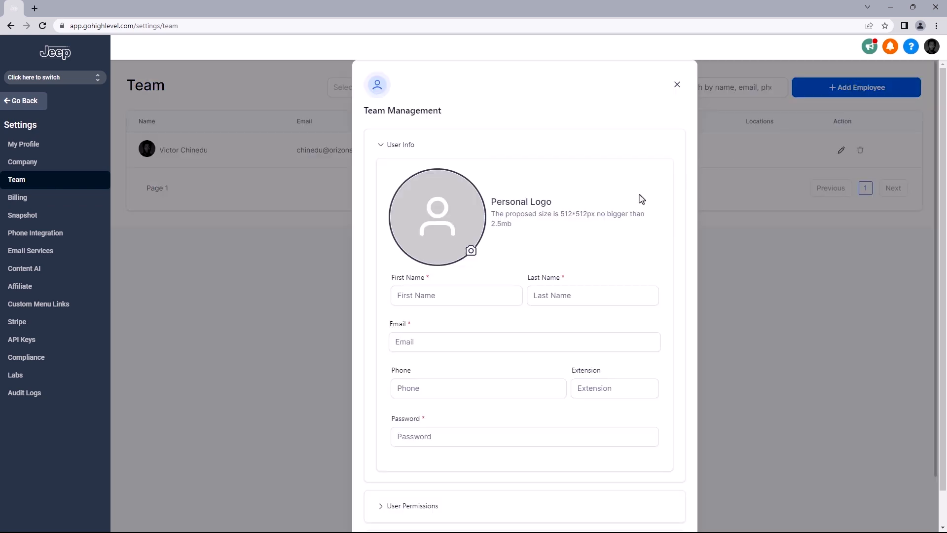
pyautogui.scroll(-2, 638, 197)
pyautogui.click(383, 434)
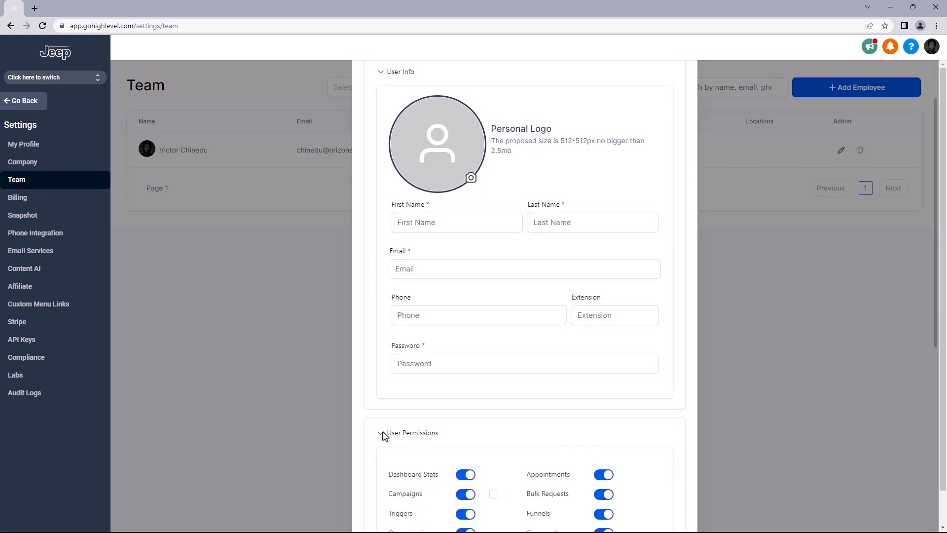
pyautogui.scroll(-10, 382, 434)
pyautogui.click(380, 473)
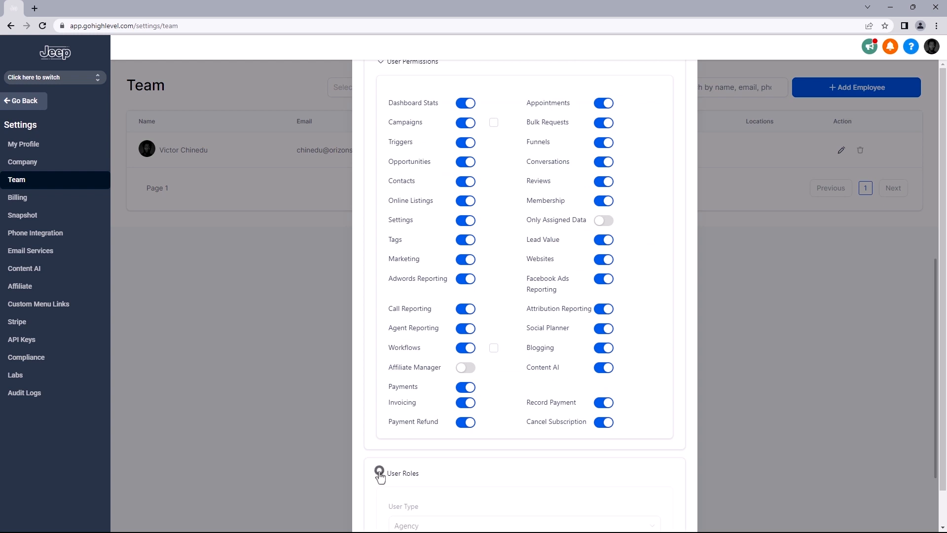
pyautogui.scroll(-3, 382, 475)
pyautogui.scroll(3, 382, 475)
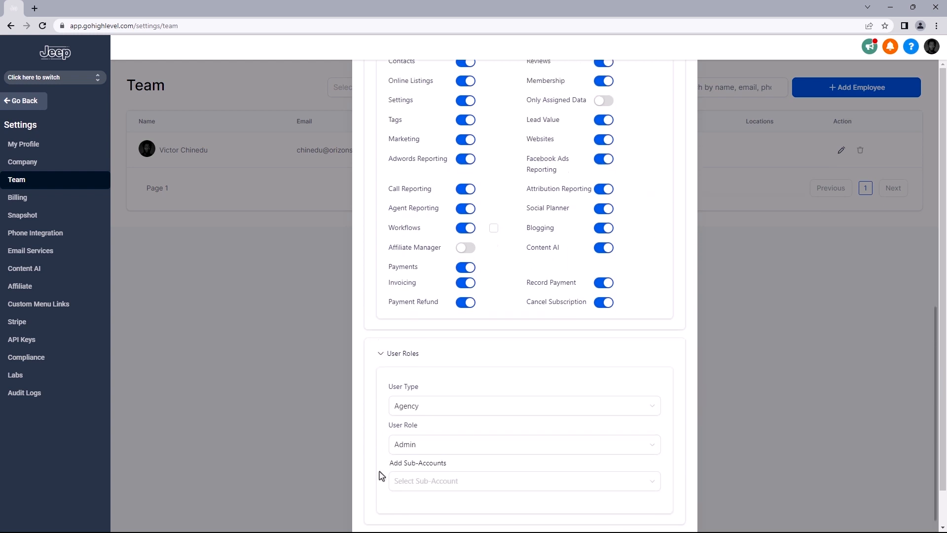
pyautogui.click(380, 474)
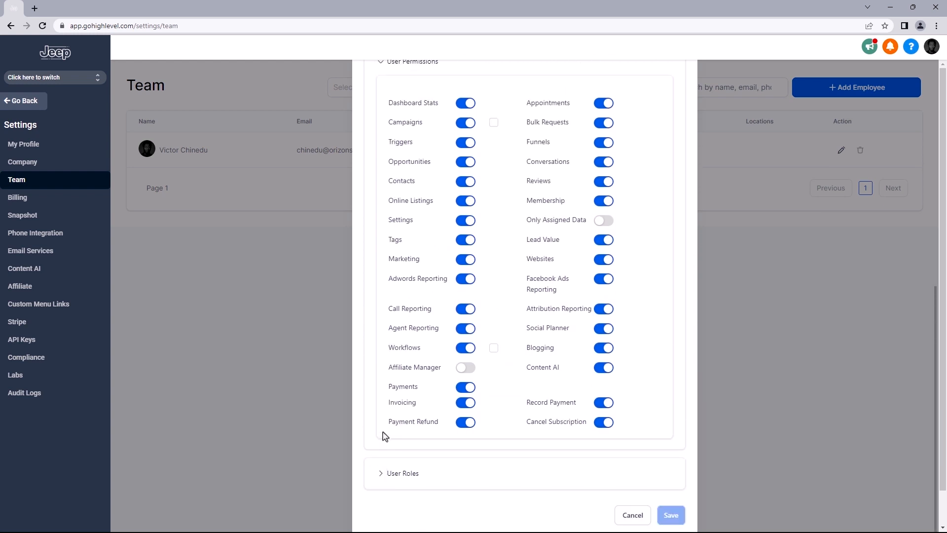
pyautogui.scroll(1, 385, 436)
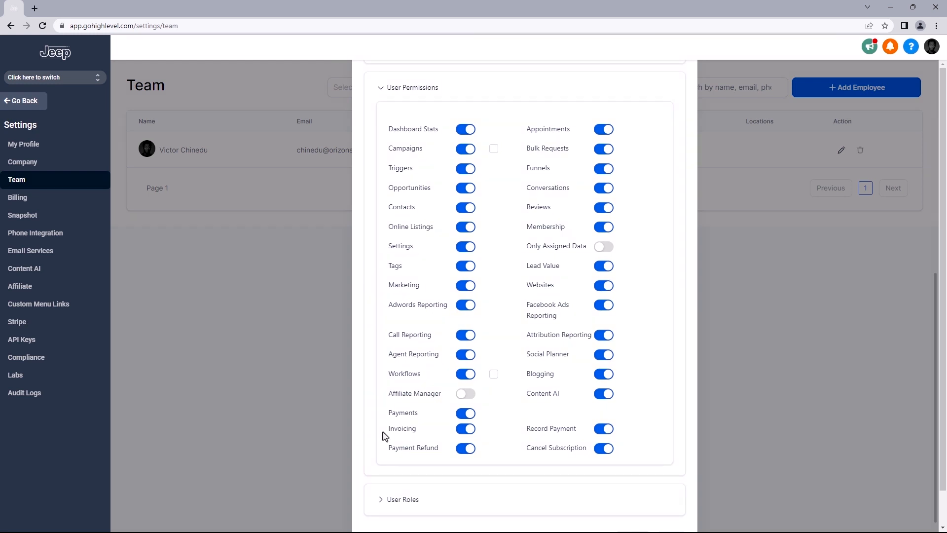
# - Review the billing plan, payment method and billing history, and view the receipt of the last listed charge
pyautogui.click(47, 203)
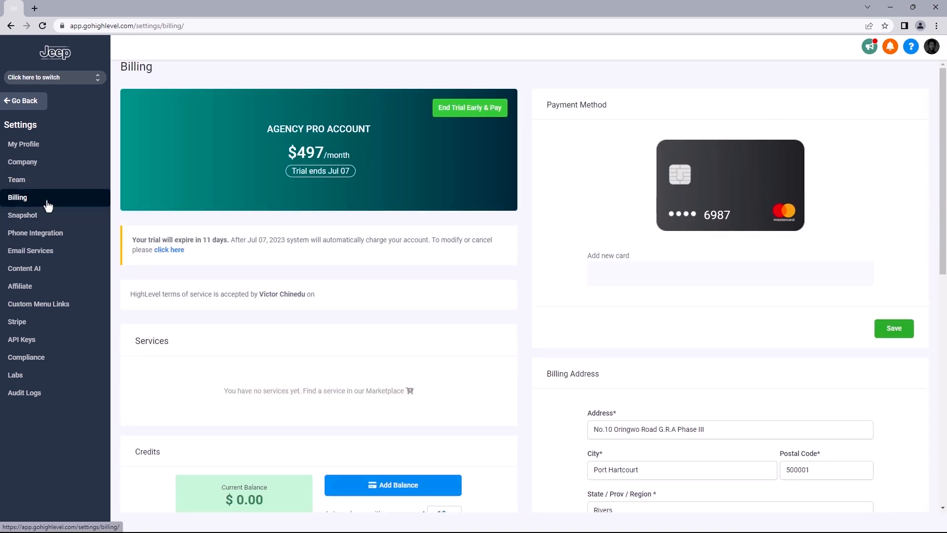
pyautogui.moveTo(310, 131); pyautogui.dragTo(373, 133)
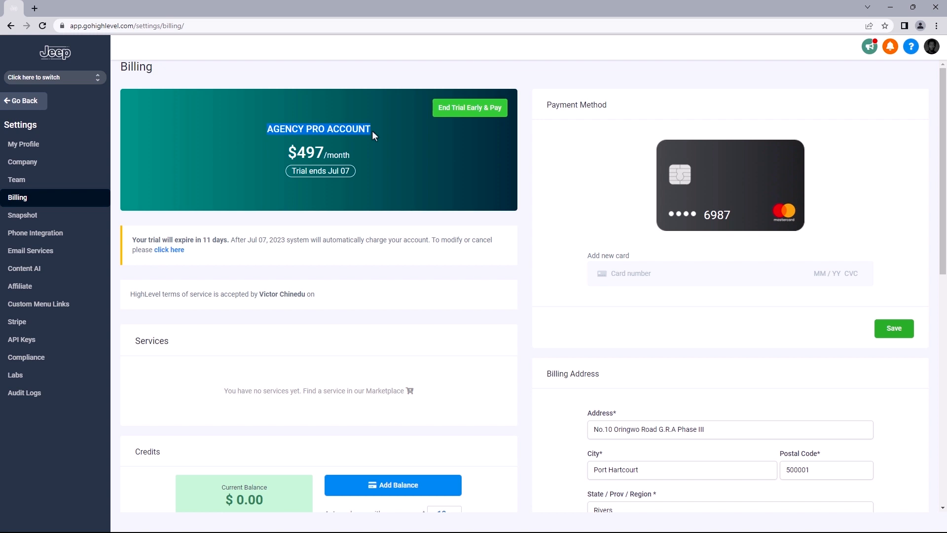
pyautogui.click(635, 235)
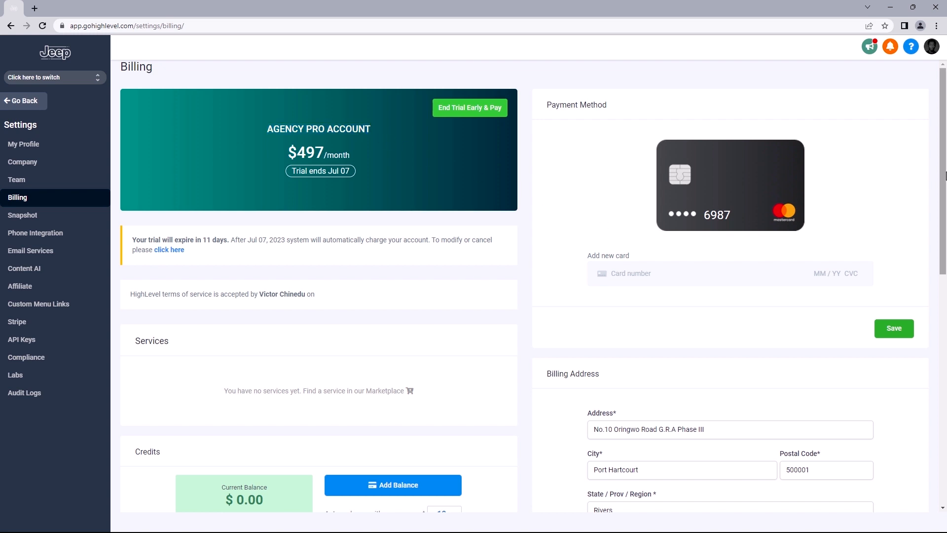
pyautogui.moveTo(945, 177); pyautogui.dragTo(945, 368)
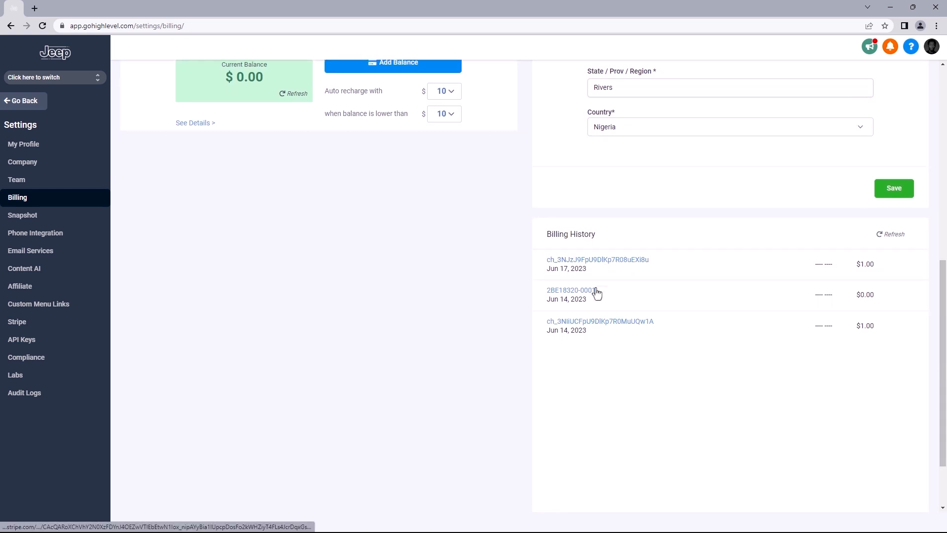
pyautogui.click(583, 321)
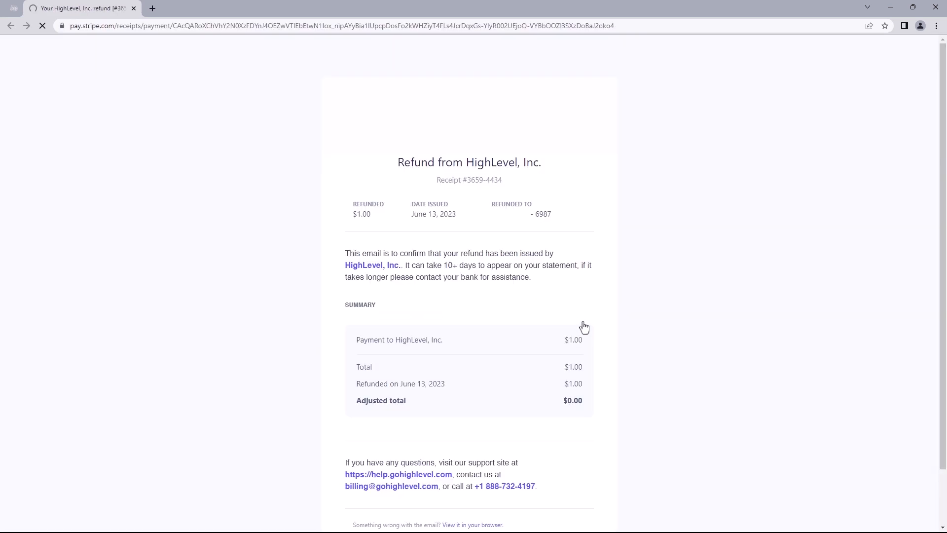
pyautogui.click(133, 8)
# - Review the phone integration's sub-account settings and agency settings
pyautogui.click(33, 235)
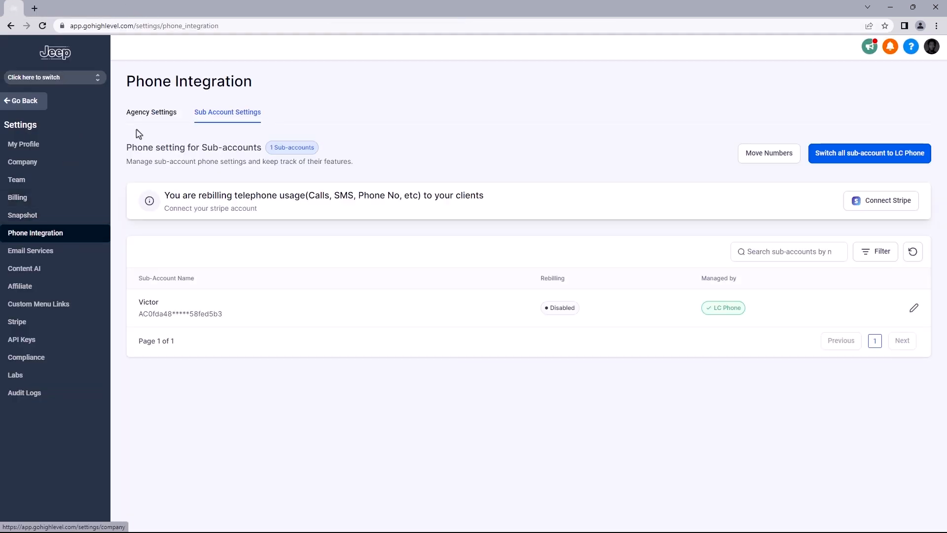
pyautogui.click(148, 119)
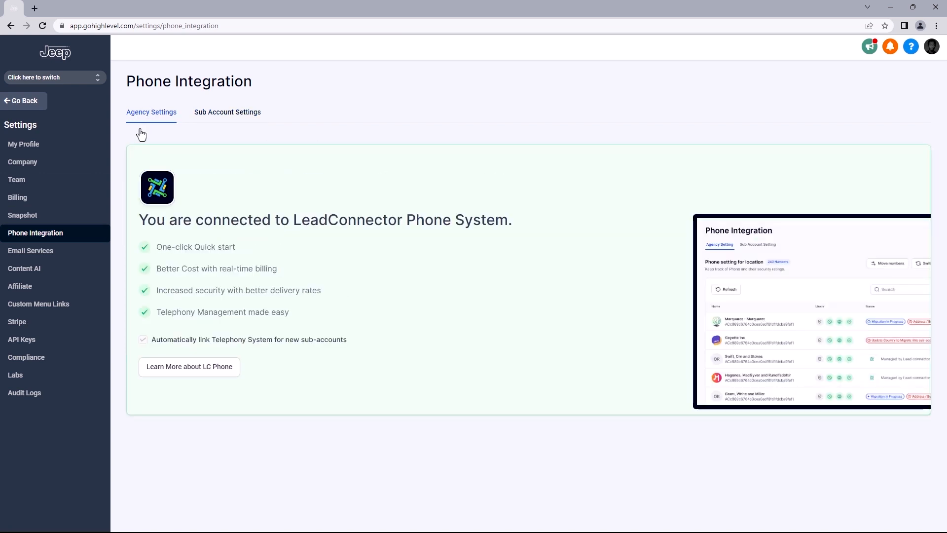
# - In the email services settings, view the fields for adding Mailgun as an SMTP provider and cancel the form
pyautogui.click(55, 250)
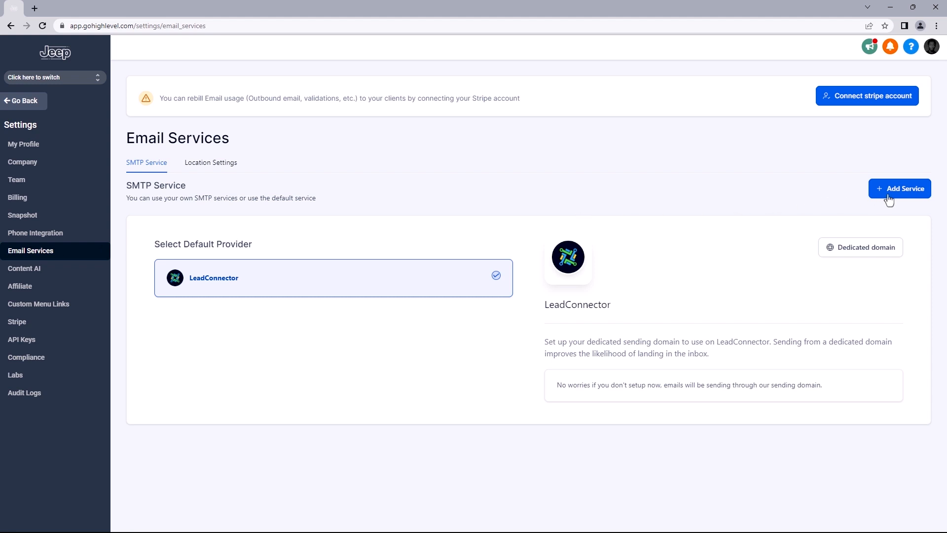
pyautogui.click(888, 200)
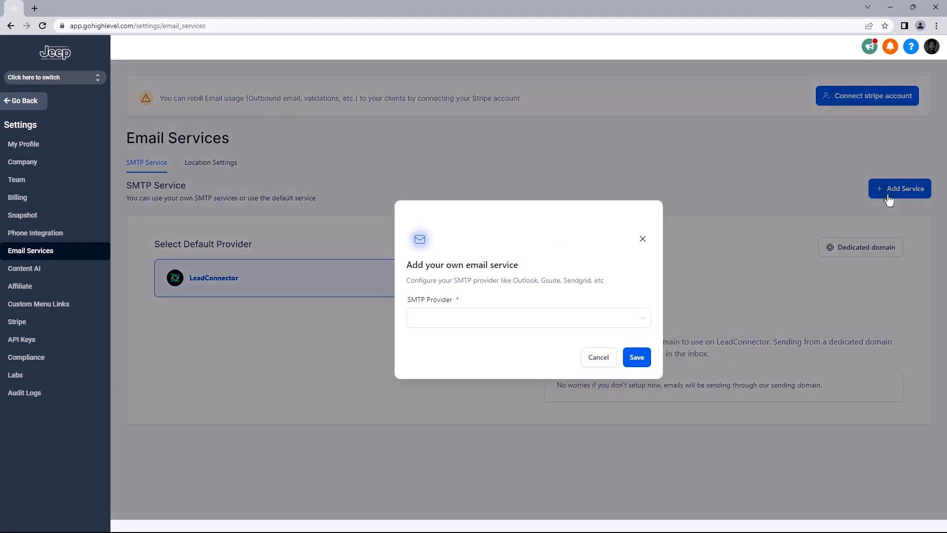
pyautogui.click(567, 317)
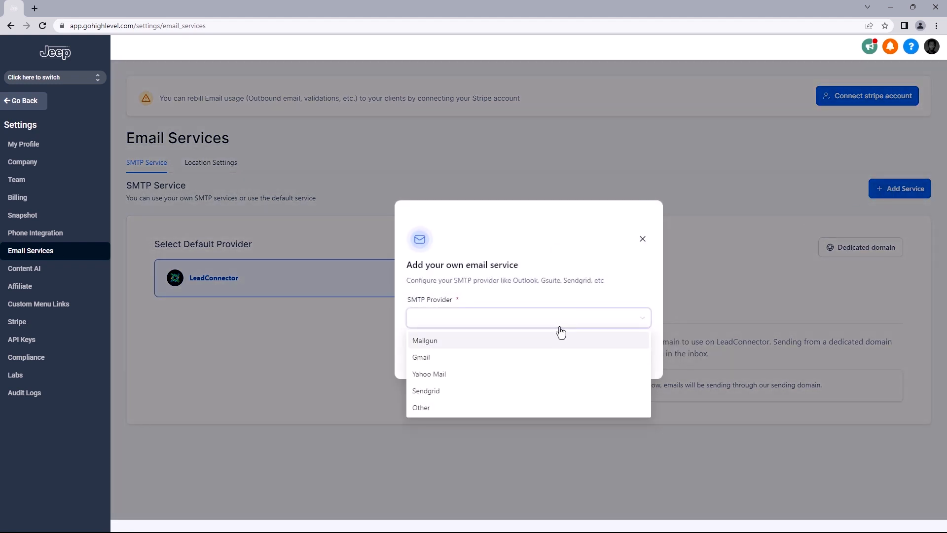
pyautogui.click(556, 339)
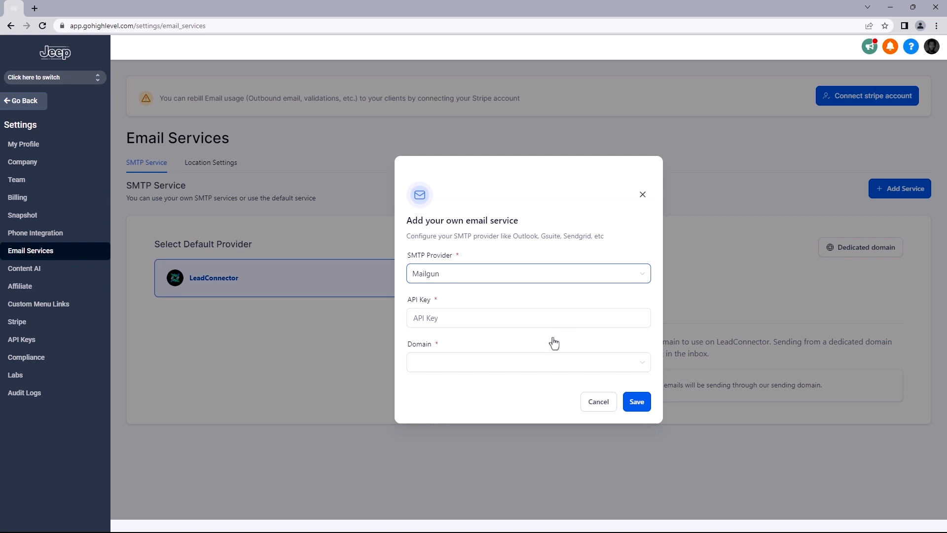
pyautogui.click(594, 401)
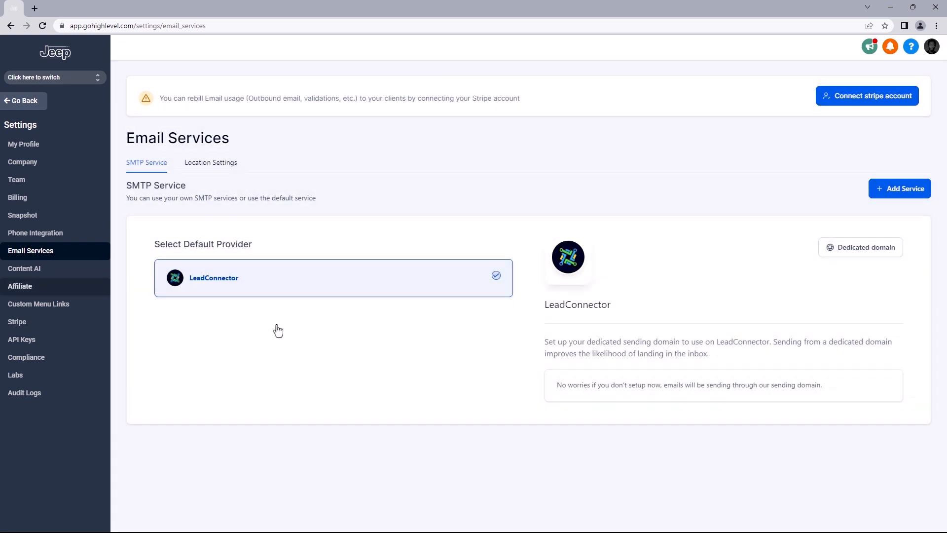
# - View the Content AI, Affiliate and Stripe settings, including a brief look at the Stripe account connection page
pyautogui.click(58, 272)
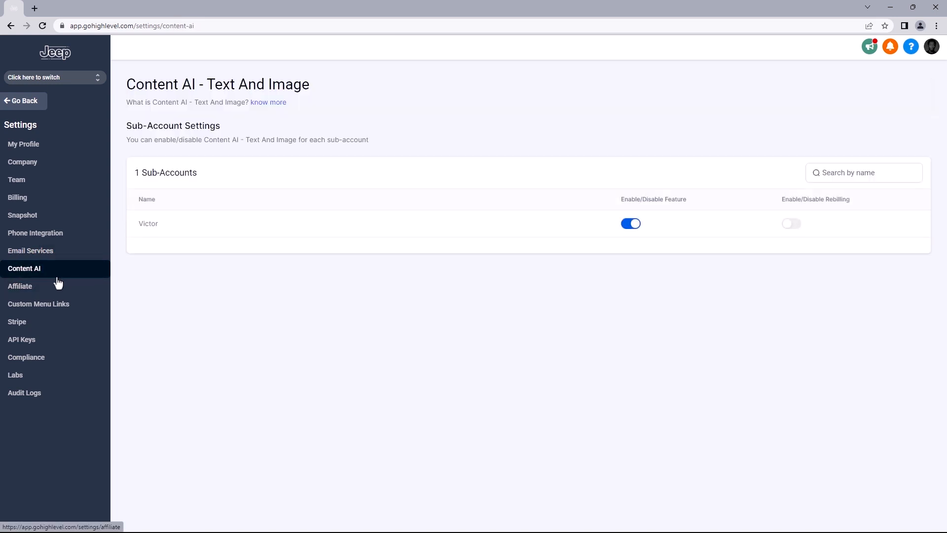
pyautogui.click(55, 291)
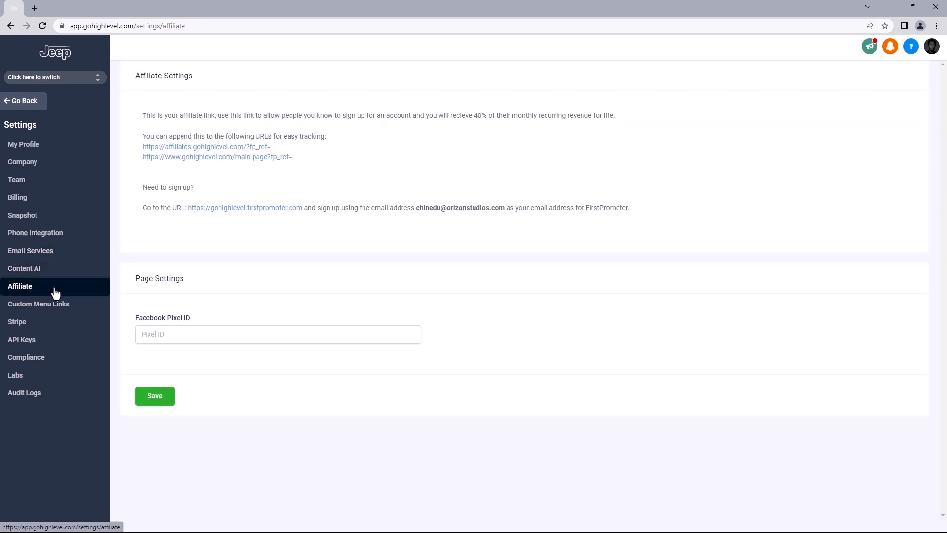
pyautogui.click(24, 329)
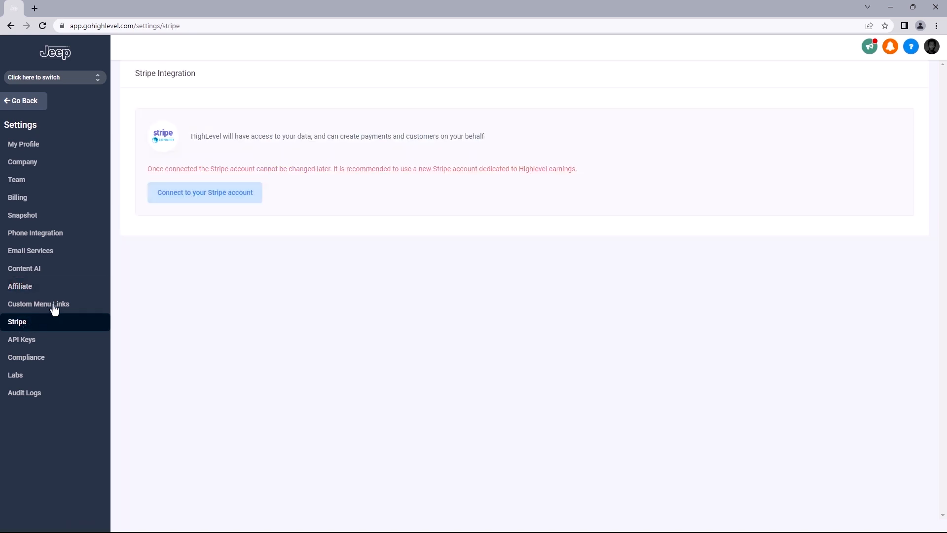
pyautogui.click(194, 198)
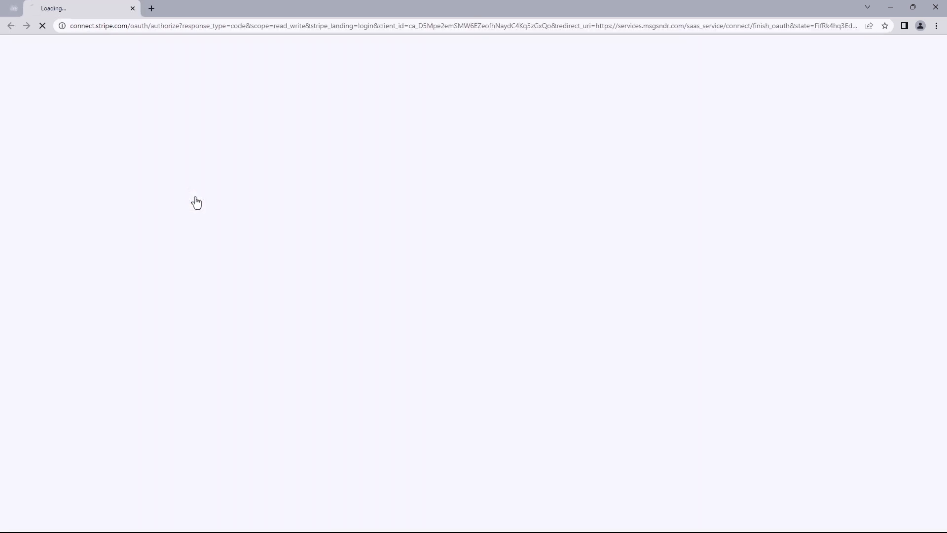
pyautogui.click(134, 9)
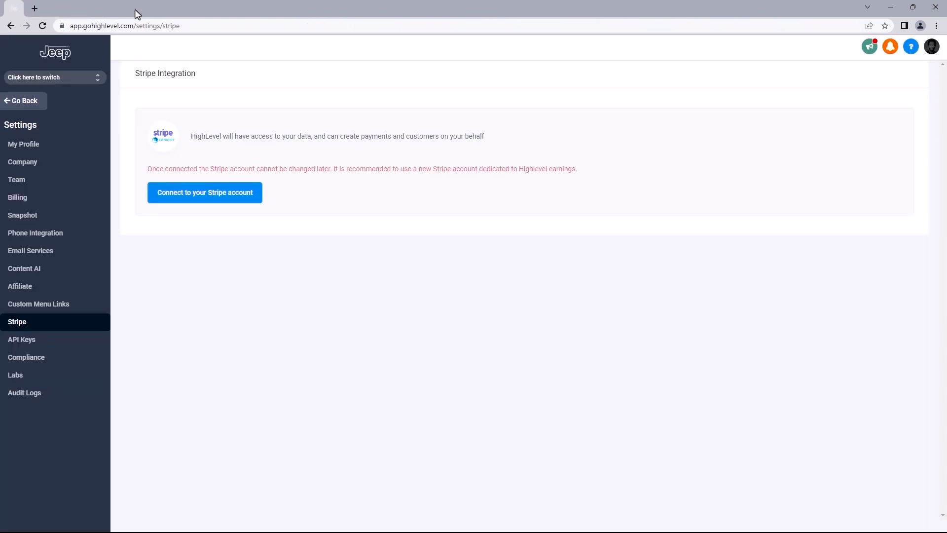
# - Return from settings to the agency level, view the sub-accounts list and switch to the existing sub-account
pyautogui.click(18, 106)
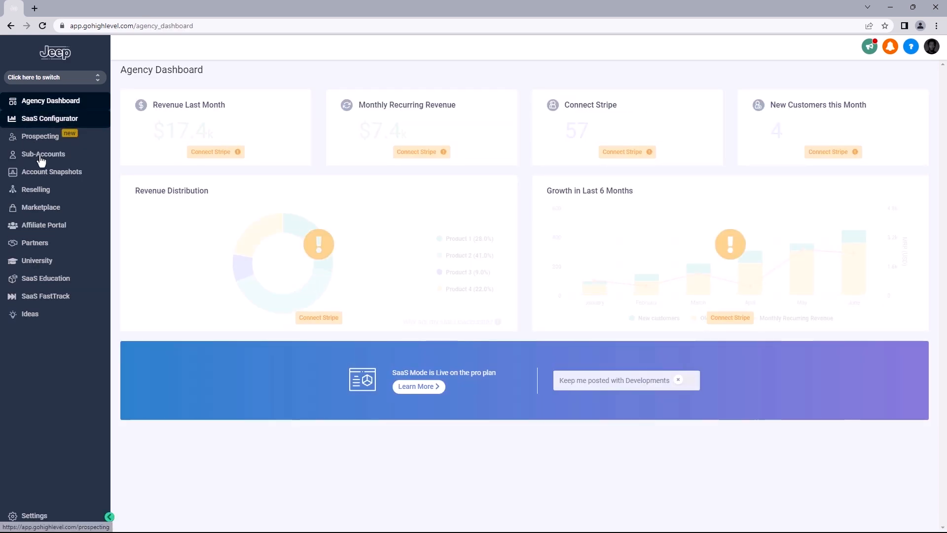
pyautogui.click(39, 159)
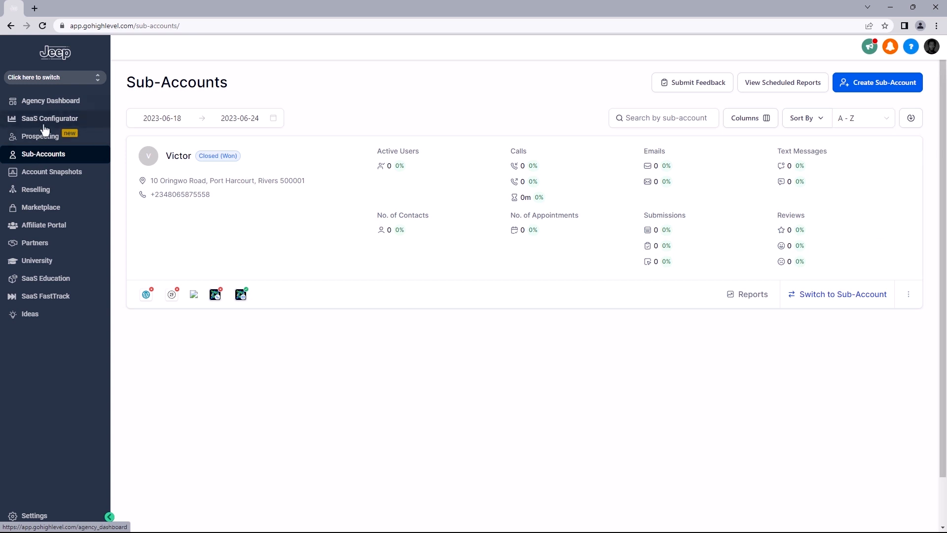
pyautogui.click(54, 85)
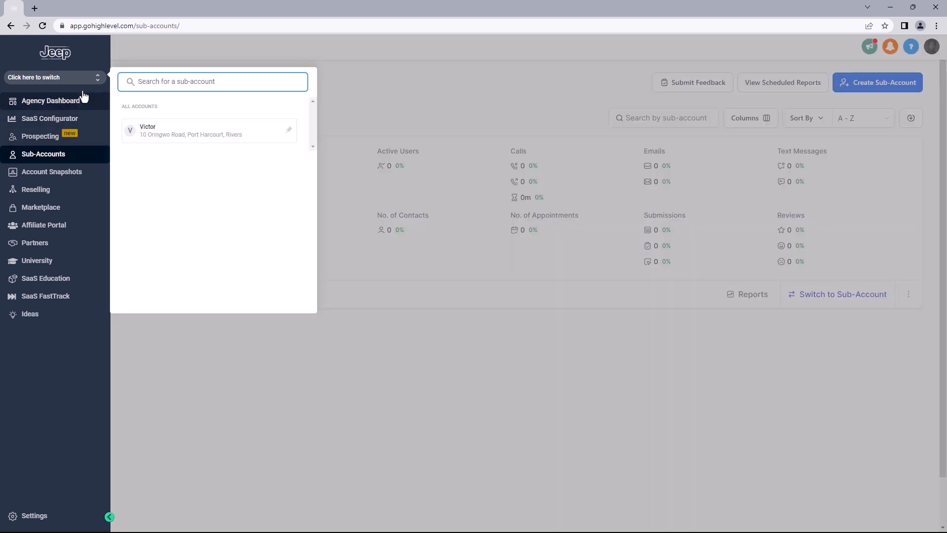
pyautogui.click(177, 131)
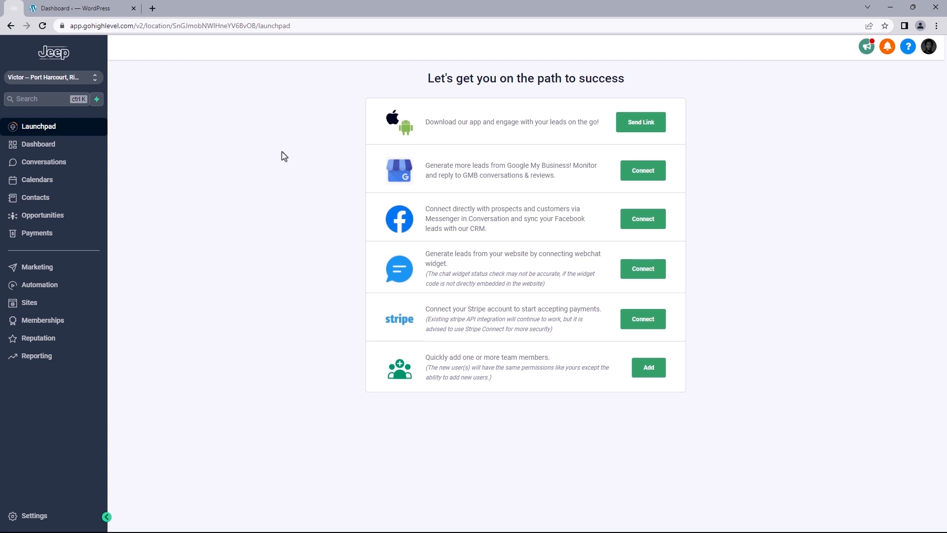
pyautogui.tripleClick(422, 252)
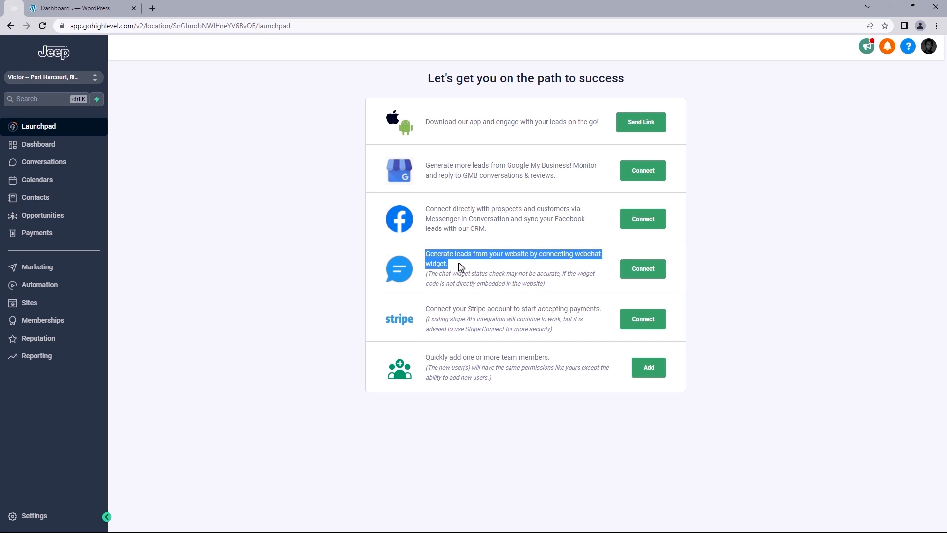
pyautogui.click(647, 271)
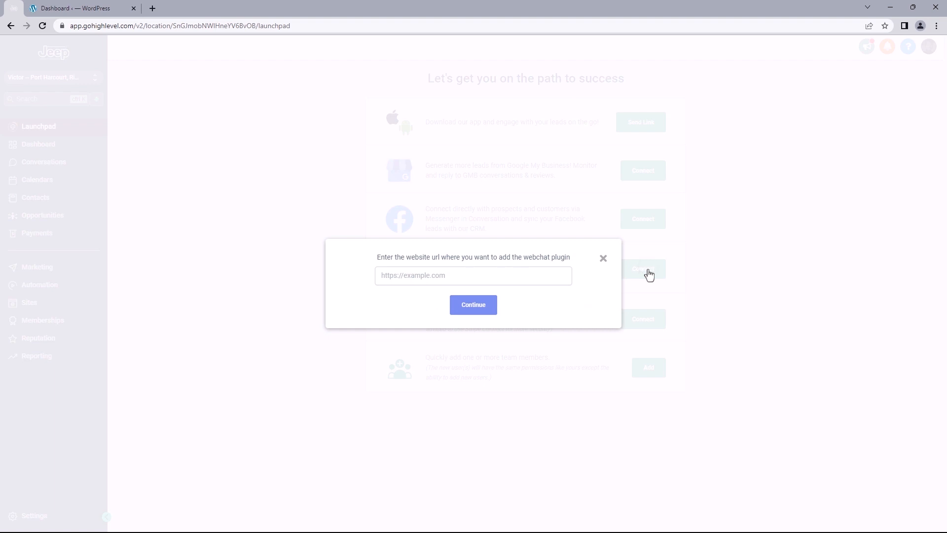
pyautogui.click(532, 277)
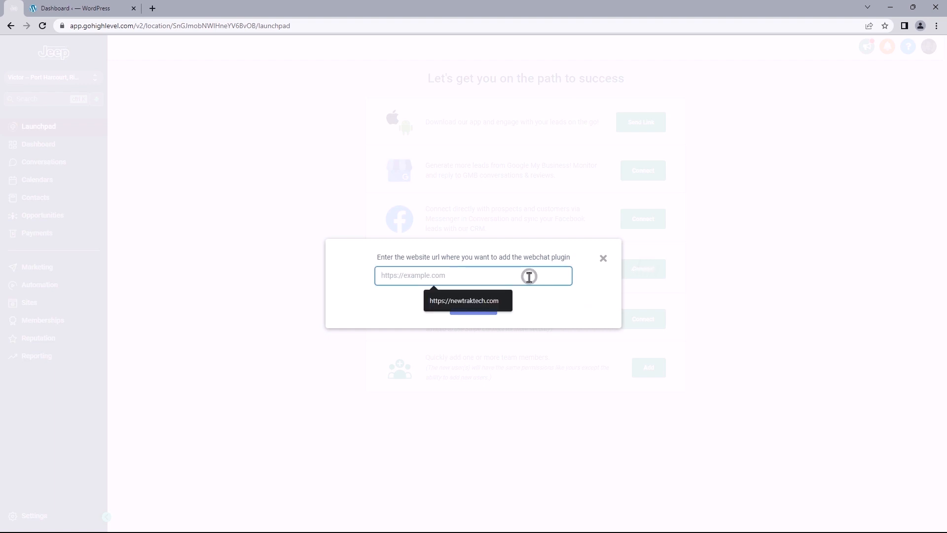
pyautogui.click(488, 300)
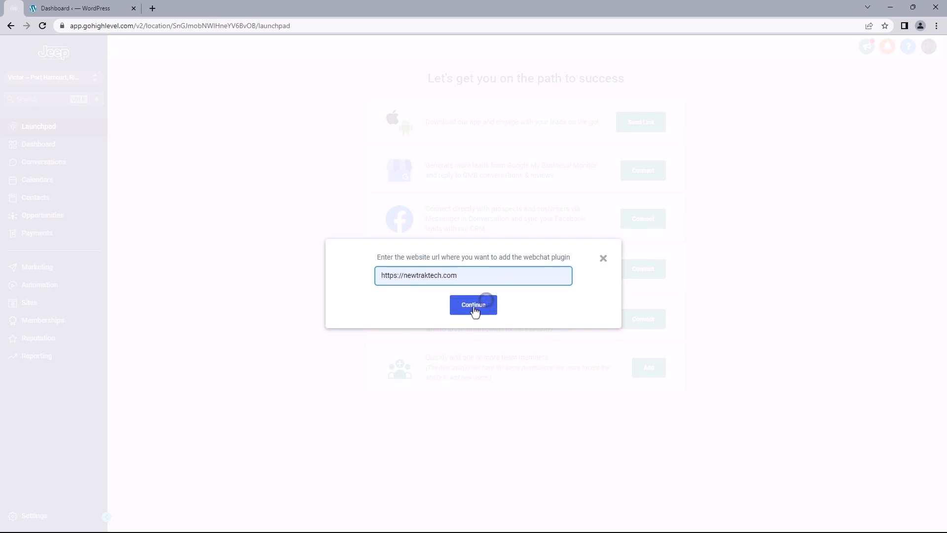
pyautogui.click(475, 311)
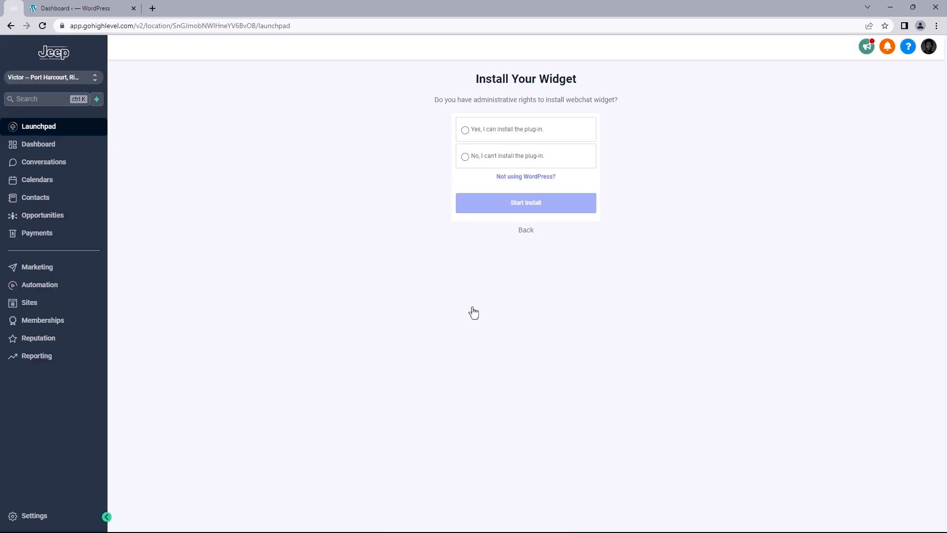
# - Choose WordPress as the website builder and go through the plug-in installation instructions up to the final widget test step
pyautogui.click(523, 176)
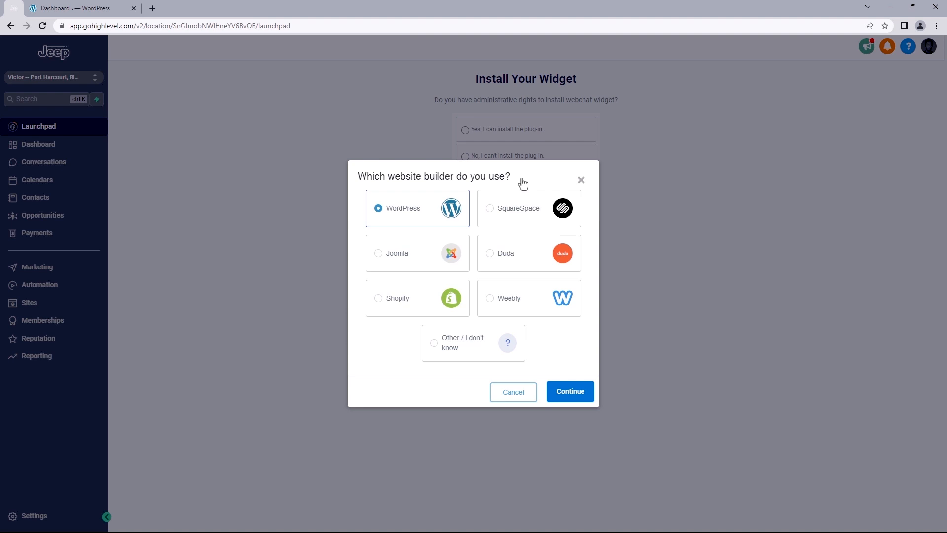
pyautogui.click(567, 393)
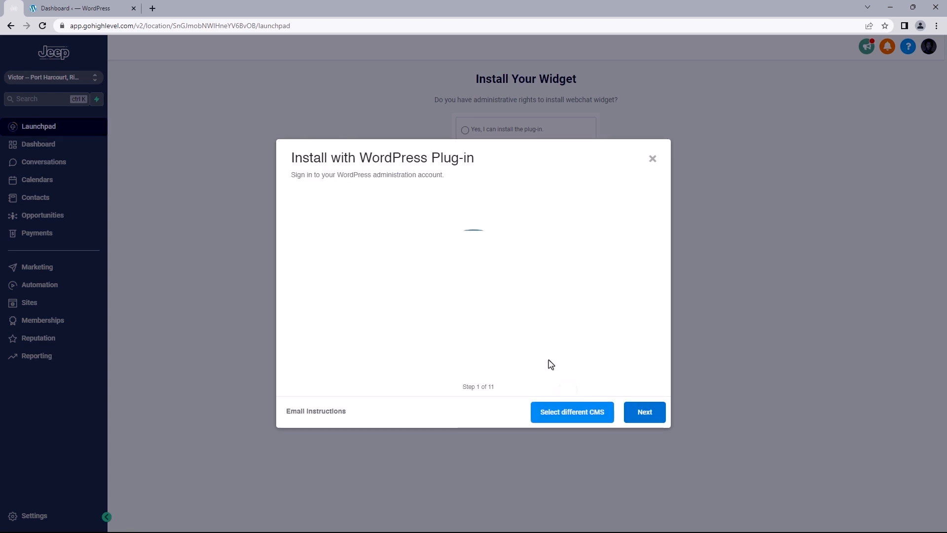
pyautogui.click(640, 414)
pyautogui.click(640, 415)
pyautogui.click(641, 414)
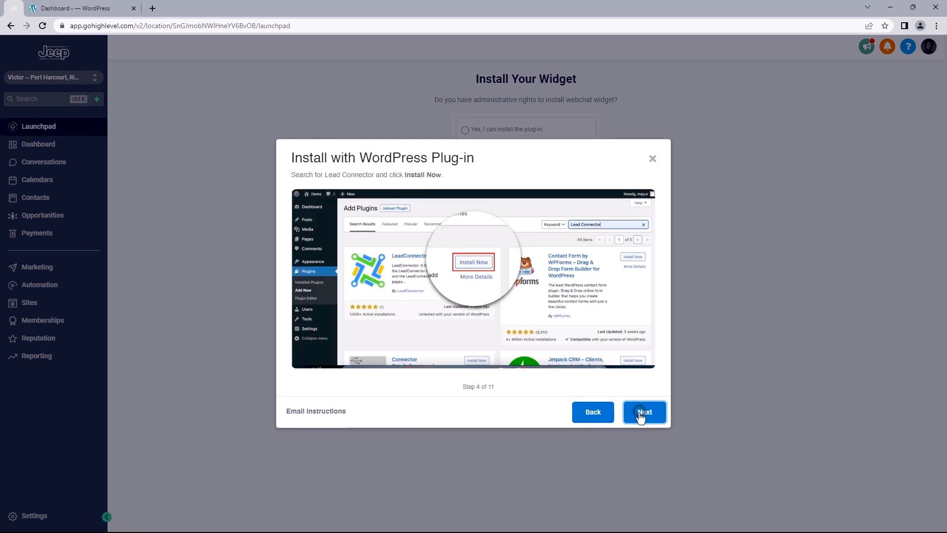
pyautogui.click(640, 415)
pyautogui.click(644, 411)
pyautogui.click(643, 412)
pyautogui.click(644, 412)
pyautogui.click(644, 411)
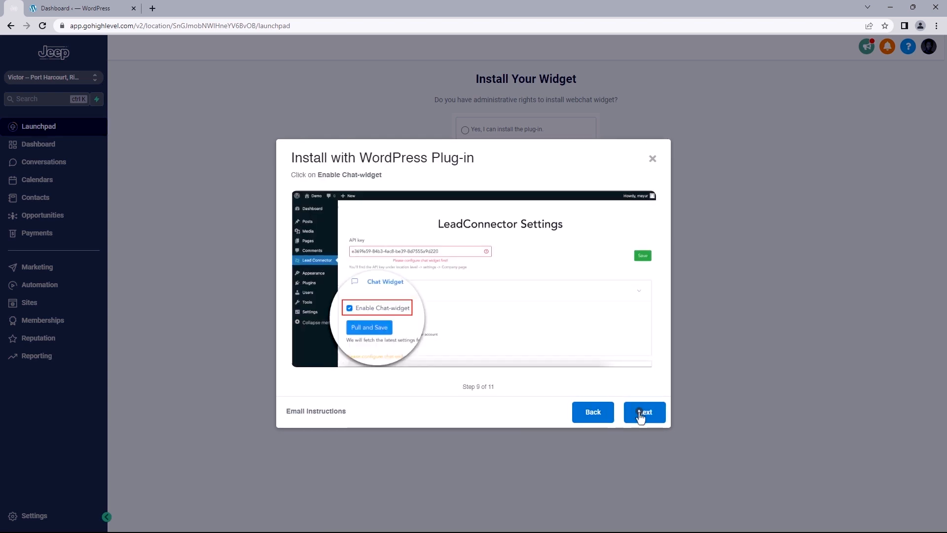
pyautogui.click(643, 412)
pyautogui.click(640, 414)
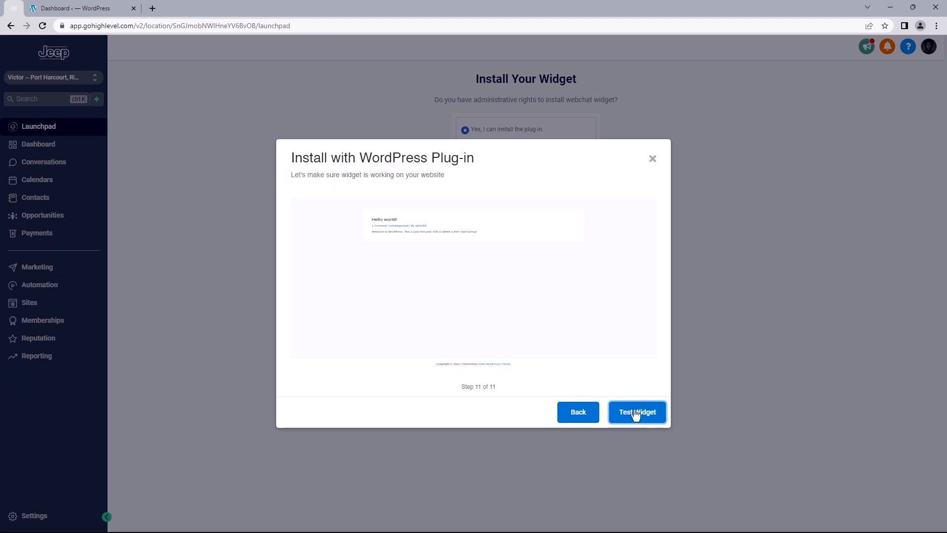
# - Switch to the WordPress admin site, search the plugin directory for Leadconnector, then install and activate the LeadConnector plugin
pyautogui.click(89, 6)
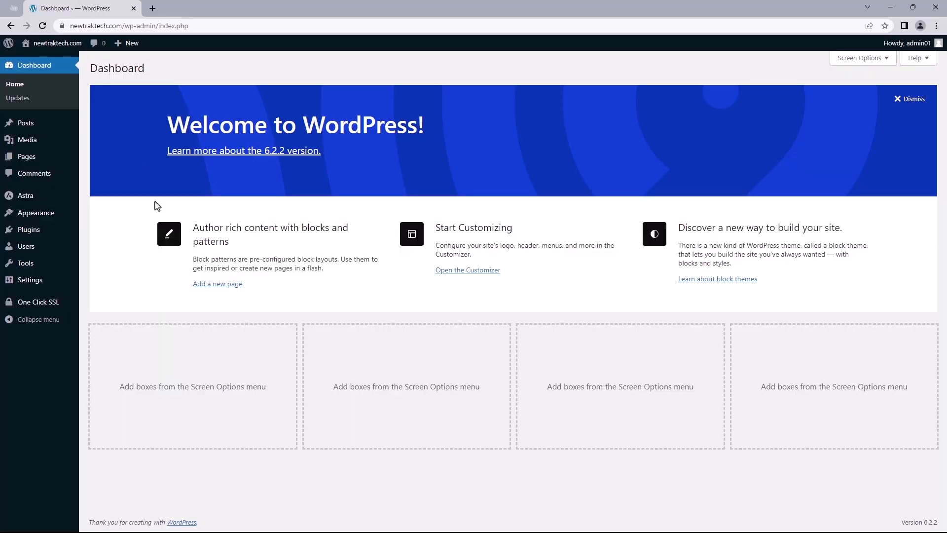
pyautogui.moveTo(58, 233)
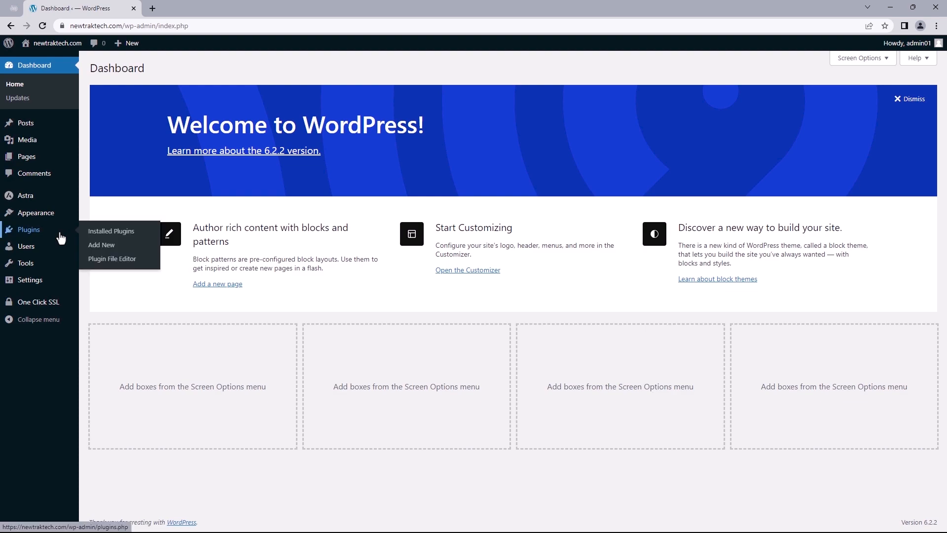
pyautogui.click(102, 247)
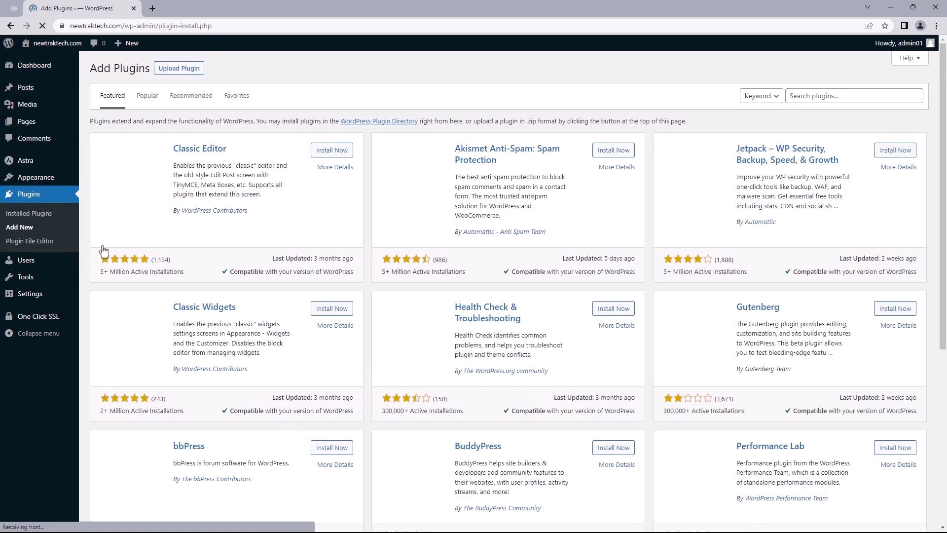
pyautogui.click(826, 97)
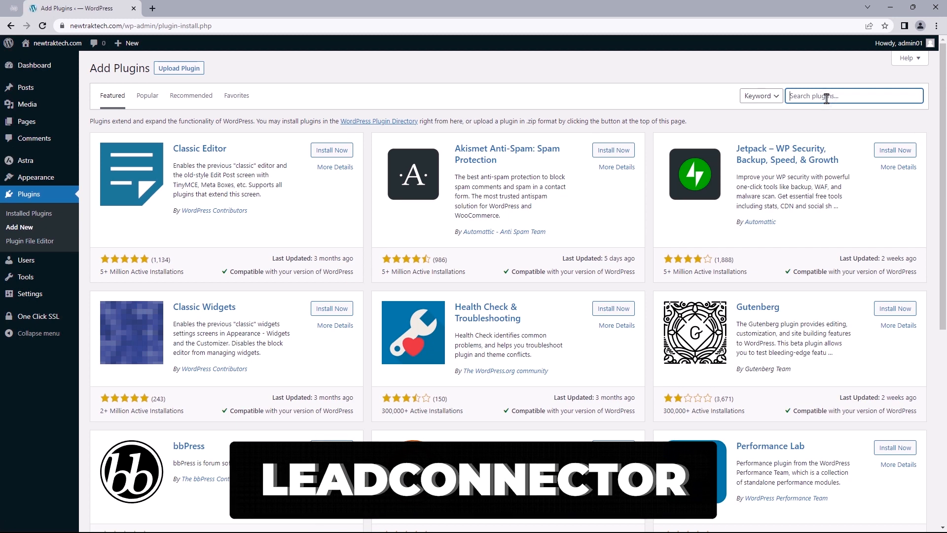
pyautogui.write('Leadconnector')
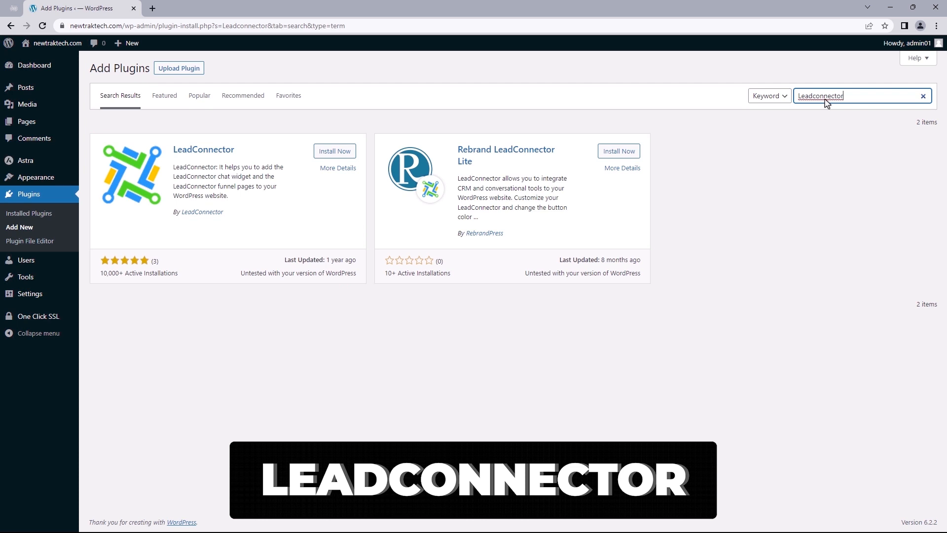
pyautogui.click(331, 151)
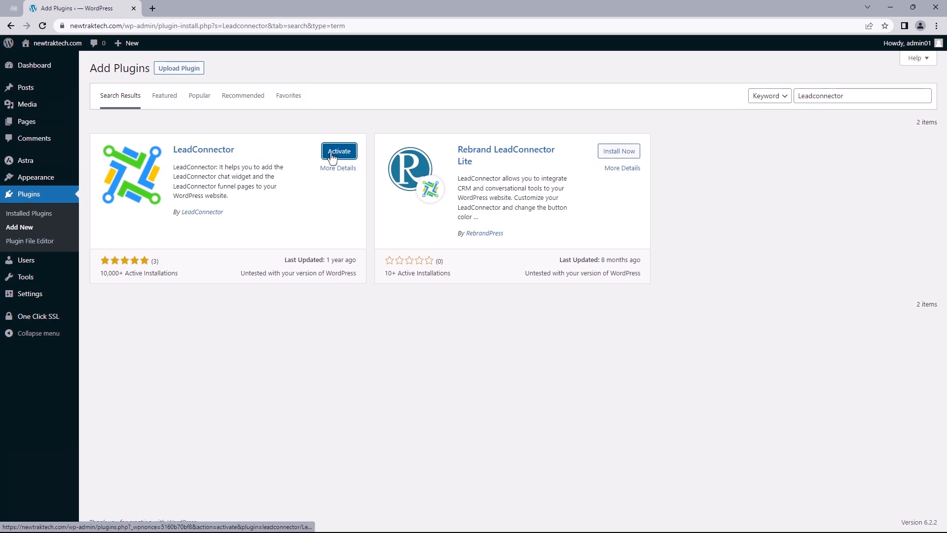
pyautogui.click(331, 154)
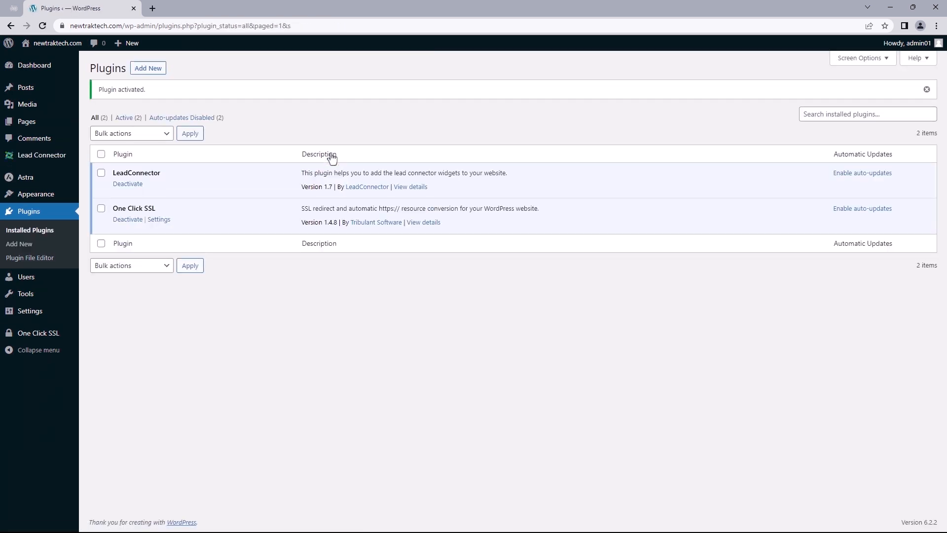
# - Open the LeadConnector plugin settings and read the hint on where to find the API key
pyautogui.click(37, 156)
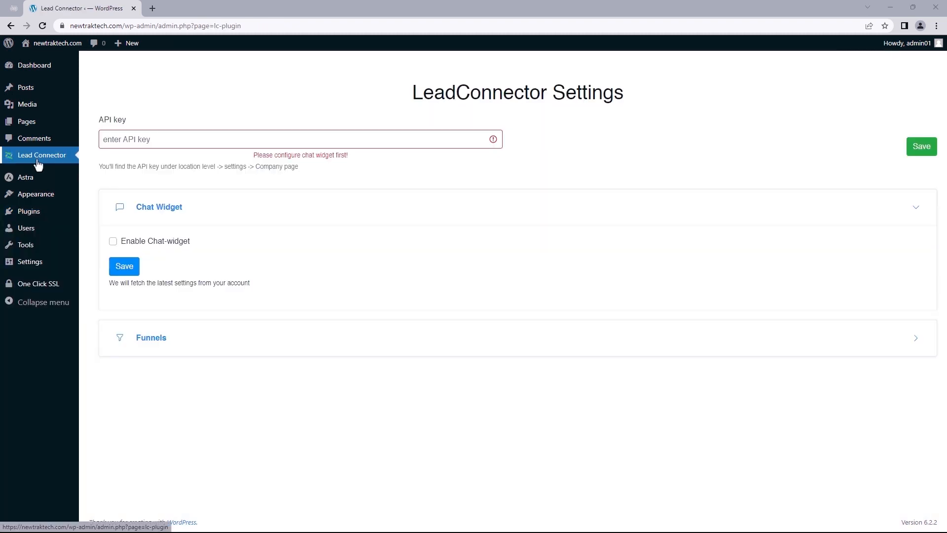
pyautogui.click(139, 138)
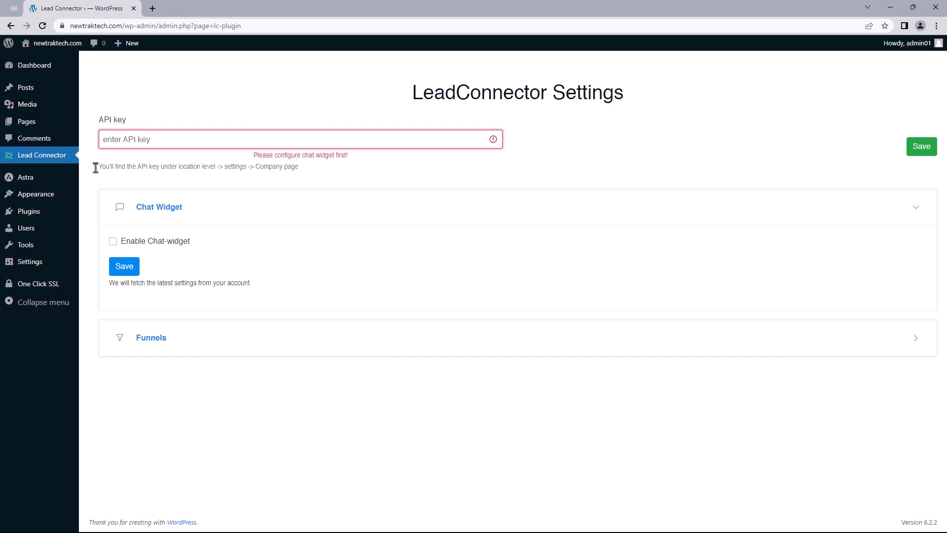
pyautogui.moveTo(99, 166); pyautogui.dragTo(220, 167)
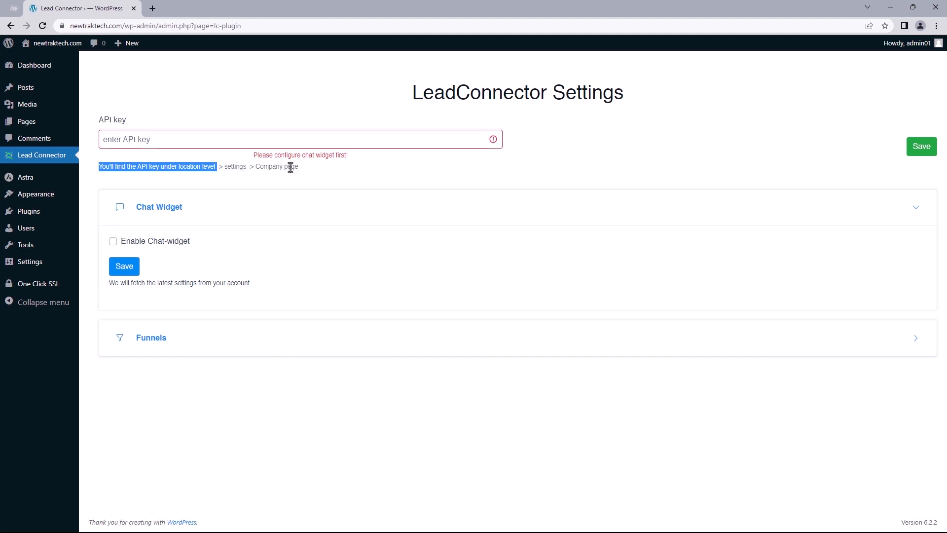
# - Duplicate the GoHighLevel browser tab and copy the API key from the sub-account's business profile settings
pyautogui.click(13, 9)
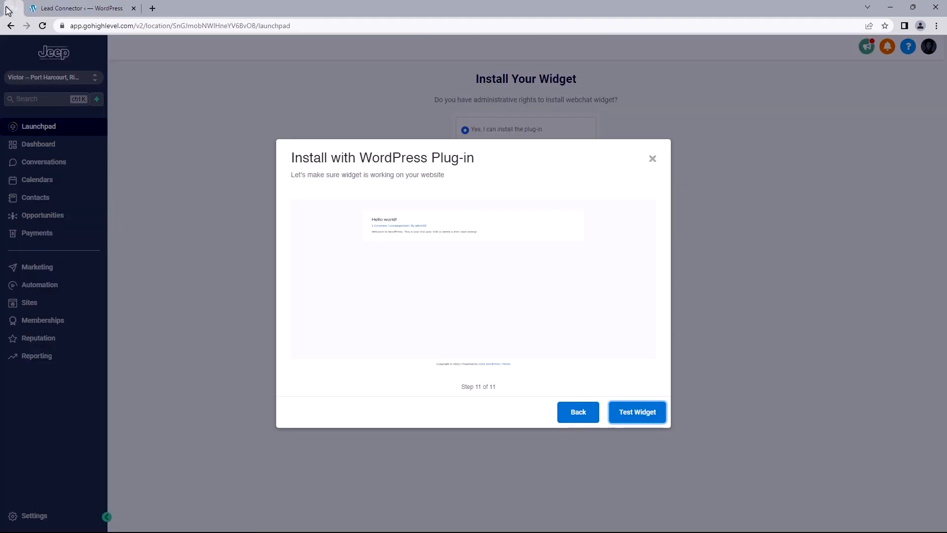
pyautogui.rightClick(16, 11)
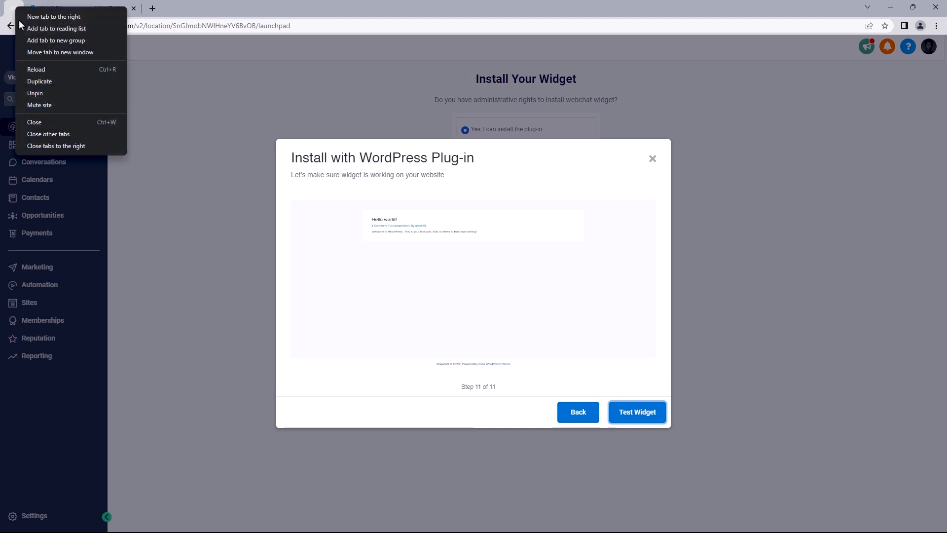
pyautogui.click(34, 74)
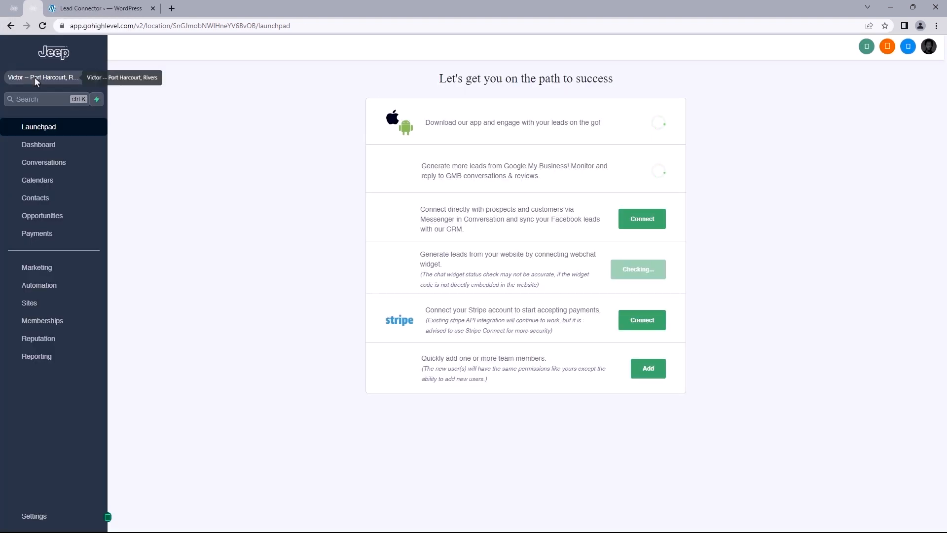
pyautogui.click(34, 516)
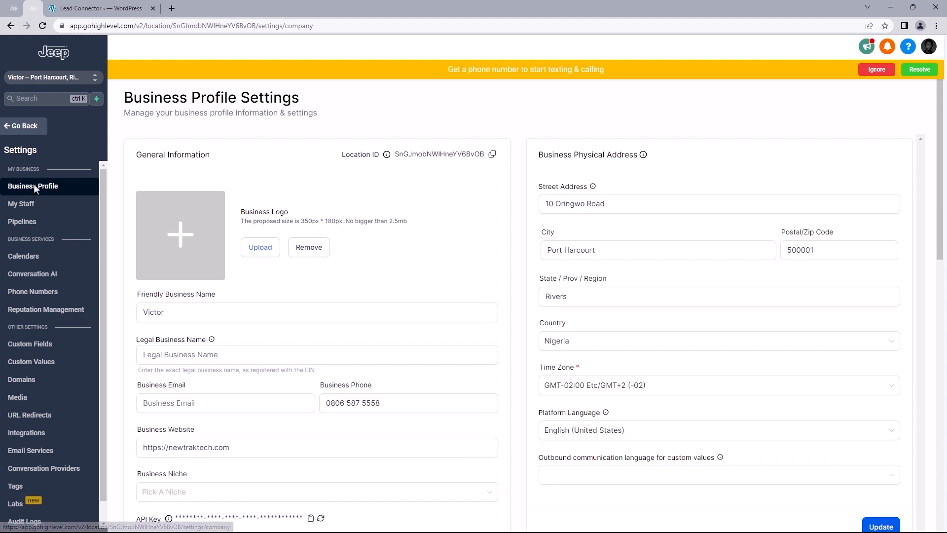
pyautogui.scroll(-1, 943, 139)
pyautogui.scroll(-4, 943, 140)
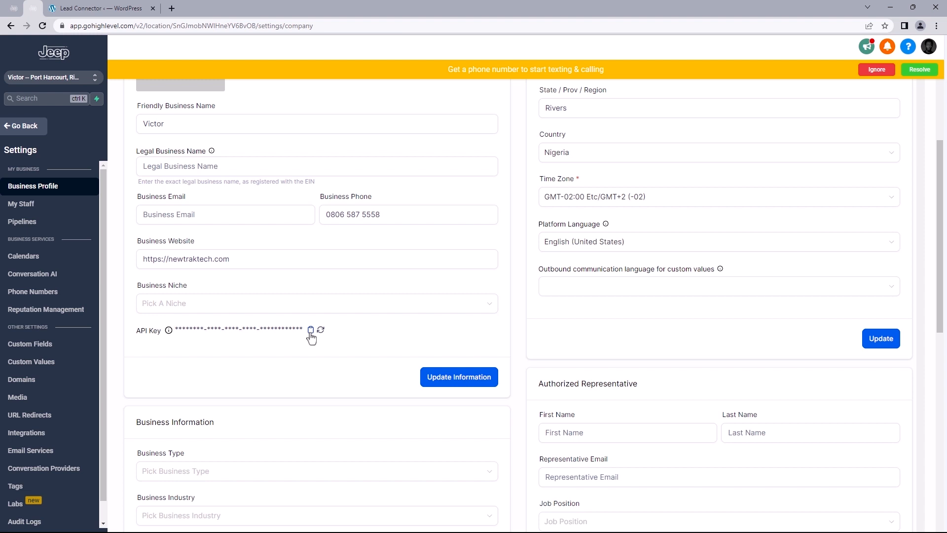
pyautogui.click(310, 329)
# - Back in WordPress, paste the API key into the LeadConnector settings, enable the chat widget and save
pyautogui.click(113, 6)
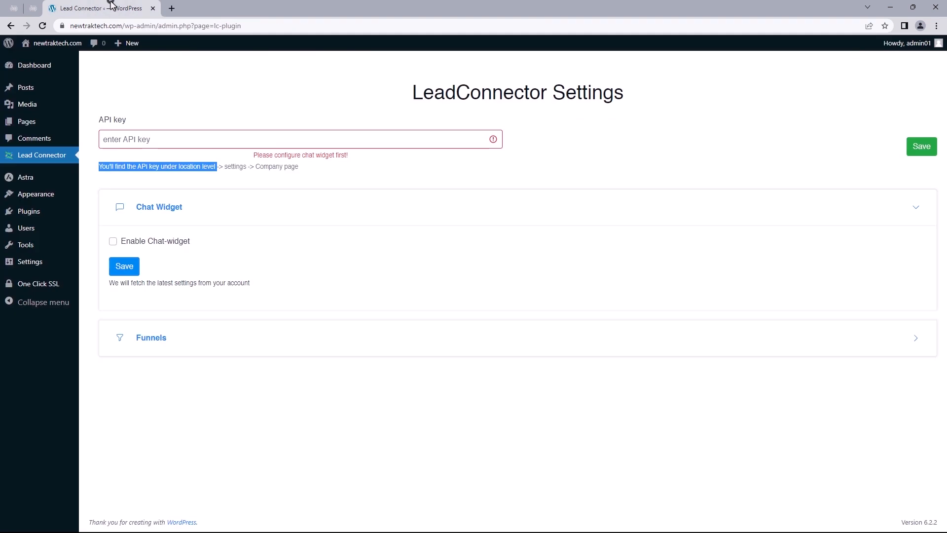
pyautogui.click(182, 141)
pyautogui.rightClick(183, 143)
pyautogui.click(242, 232)
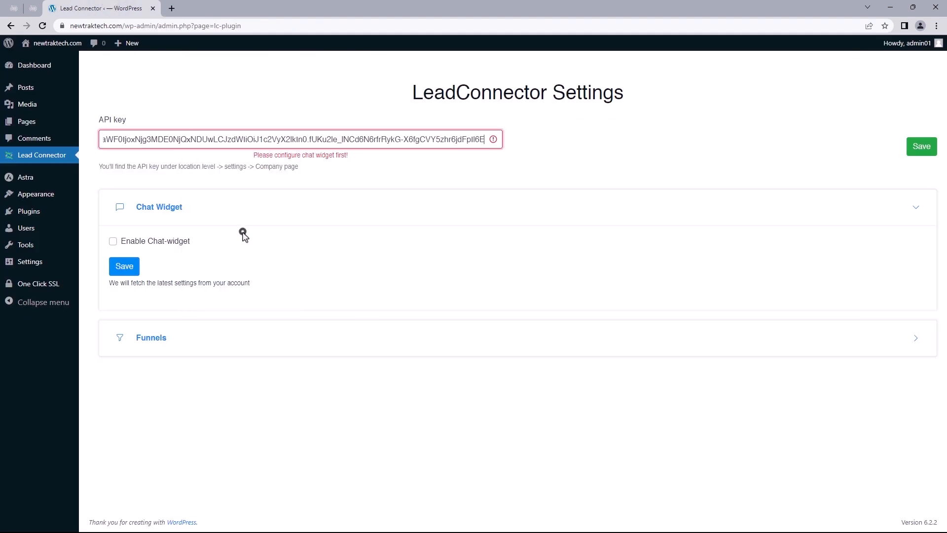
pyautogui.click(112, 243)
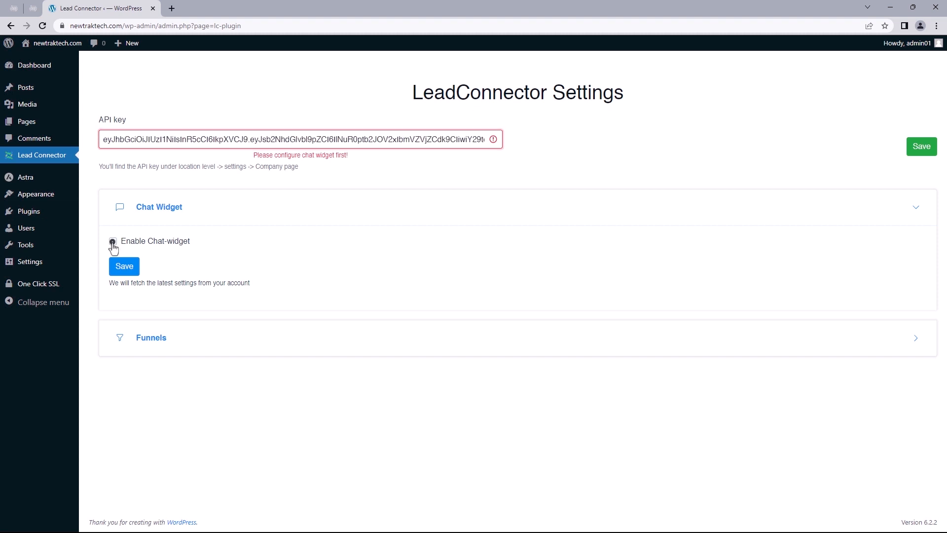
pyautogui.click(134, 269)
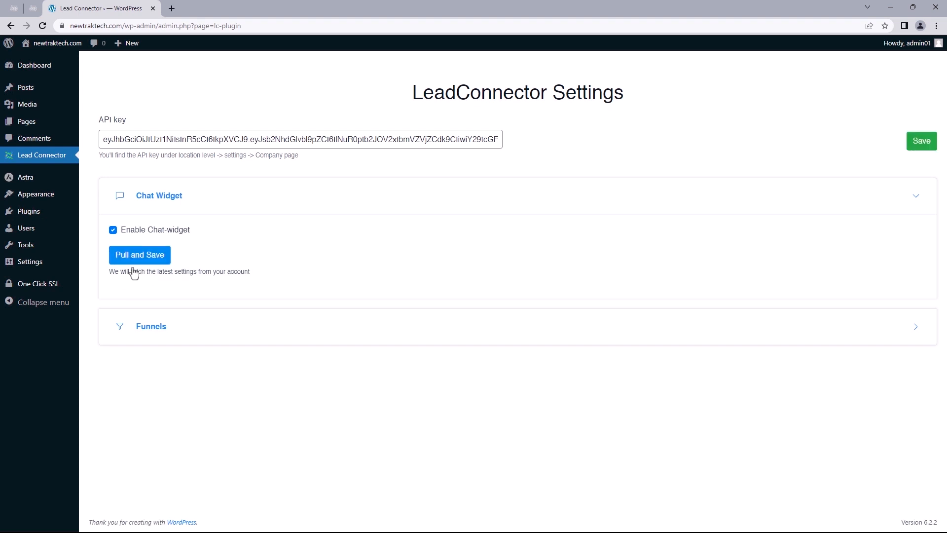
# - Return to the GoHighLevel widget installation and run the webchat widget test
pyautogui.click(13, 8)
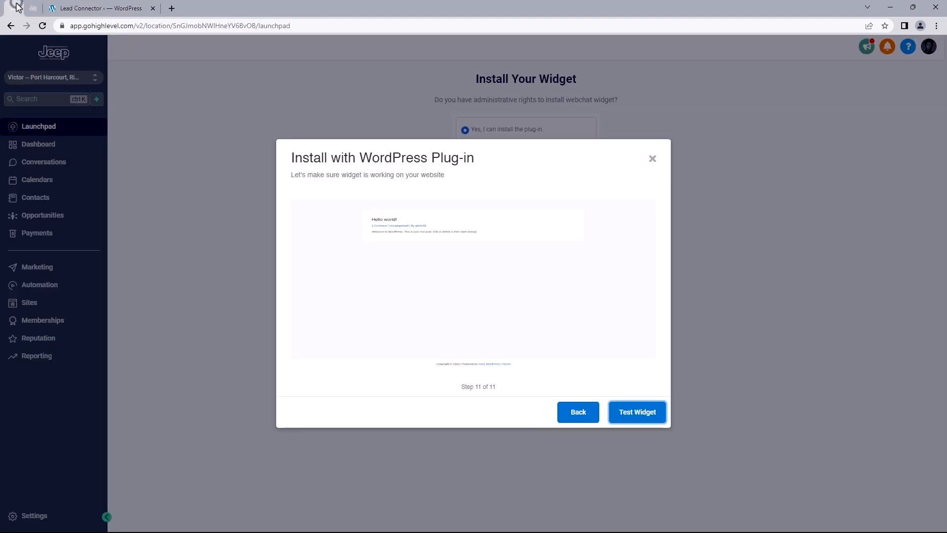
pyautogui.click(628, 415)
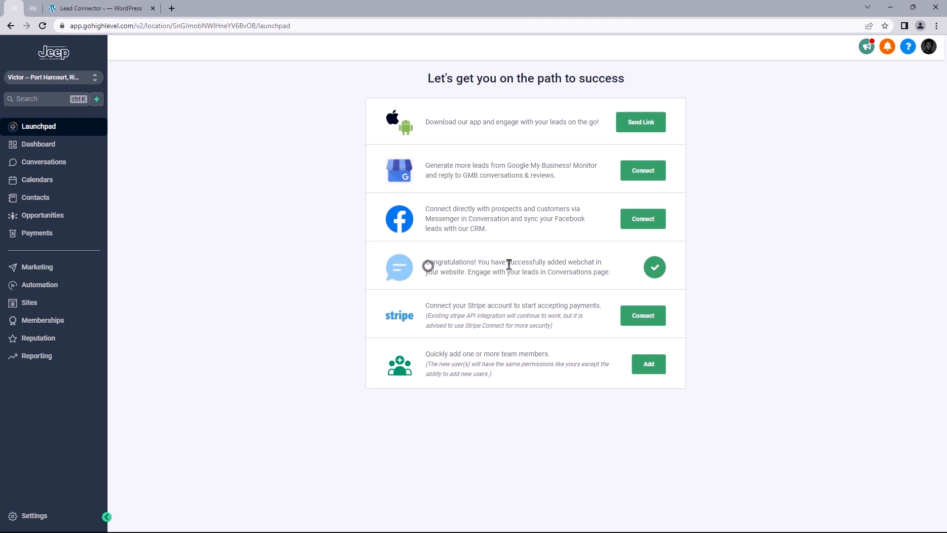
pyautogui.tripleClick(613, 268)
pyautogui.click(612, 278)
# - Visit the WordPress site and send "Chat Widget Conversation" through its chat widget, with the contact's name and mobile phone filled in
pyautogui.click(98, 8)
pyautogui.click(39, 62)
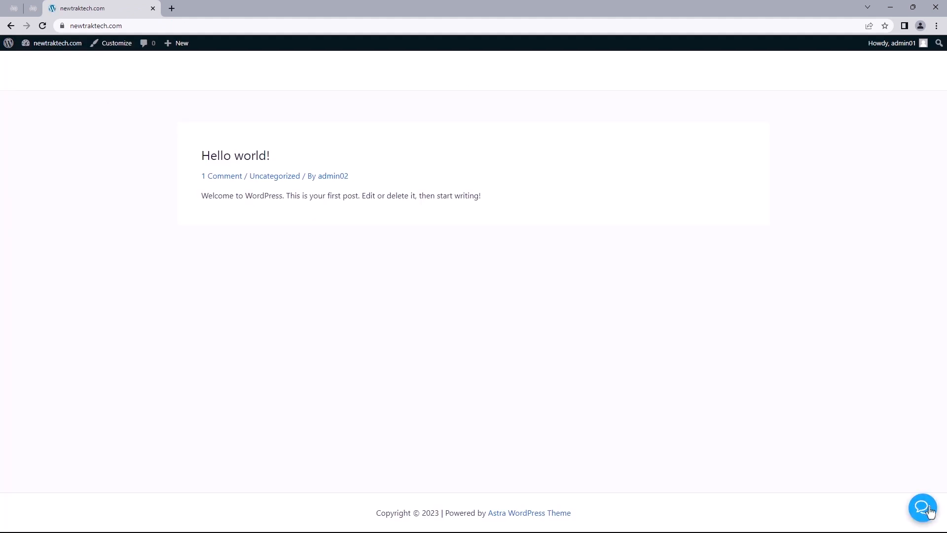
pyautogui.click(930, 510)
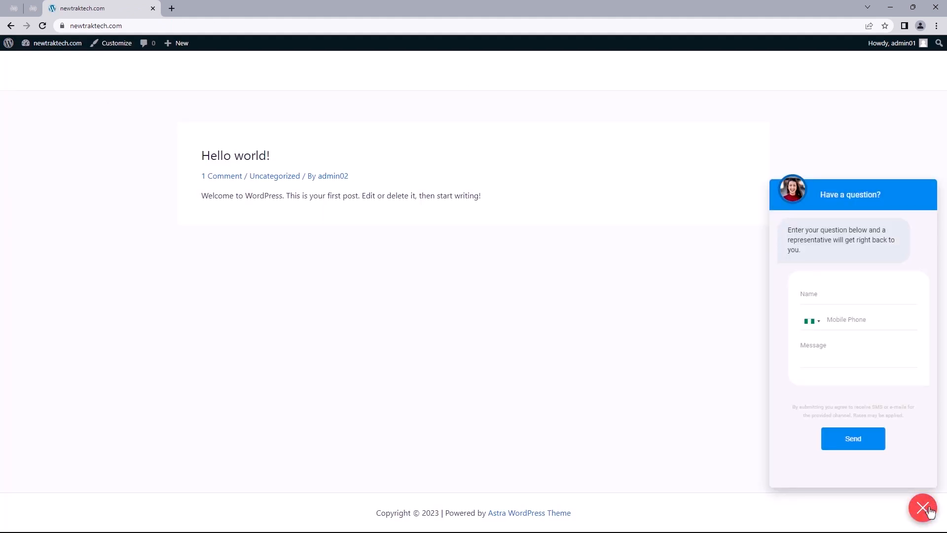
pyautogui.click(848, 358)
pyautogui.write('Chat Widget')
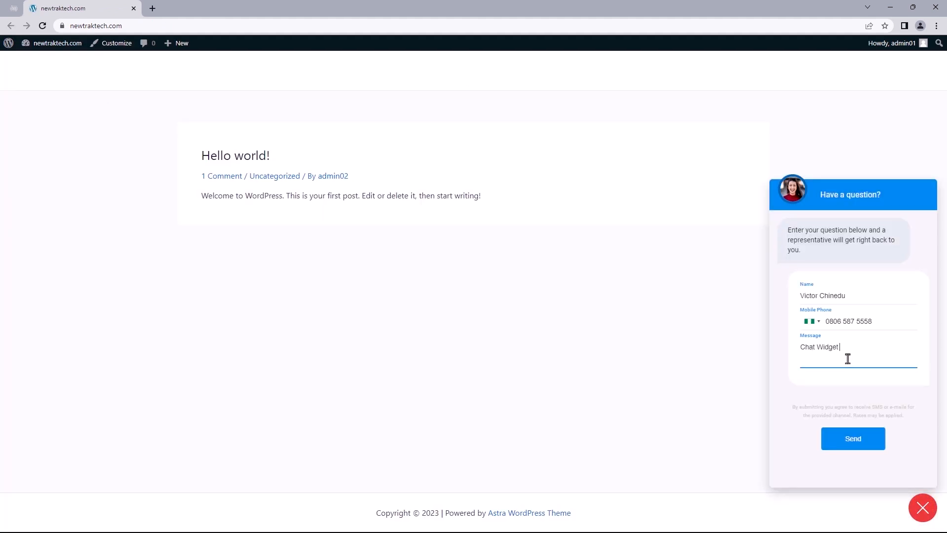
pyautogui.write(' Conversation')
pyautogui.click(847, 439)
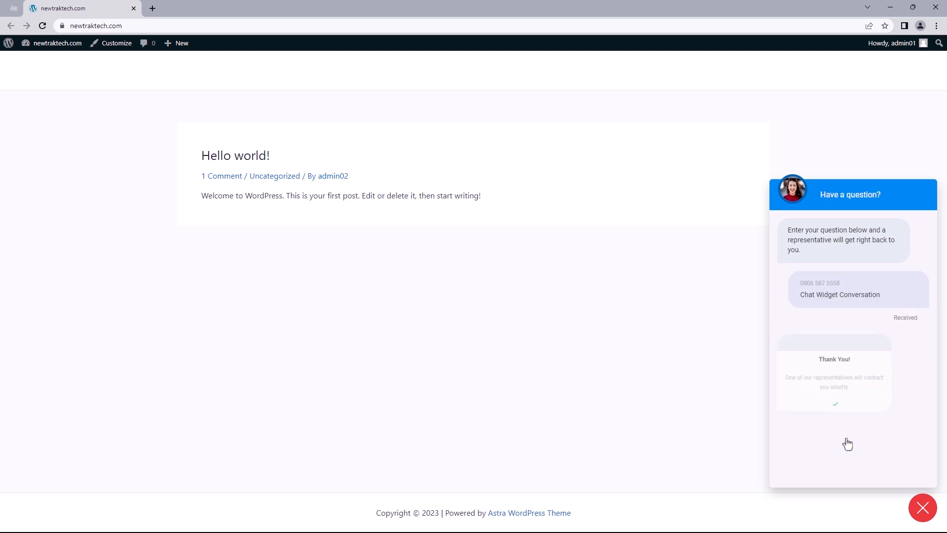
# - Return to the GoHighLevel sub-account, open the "Chat Widget Conversation" message and check the contact list
pyautogui.click(14, 8)
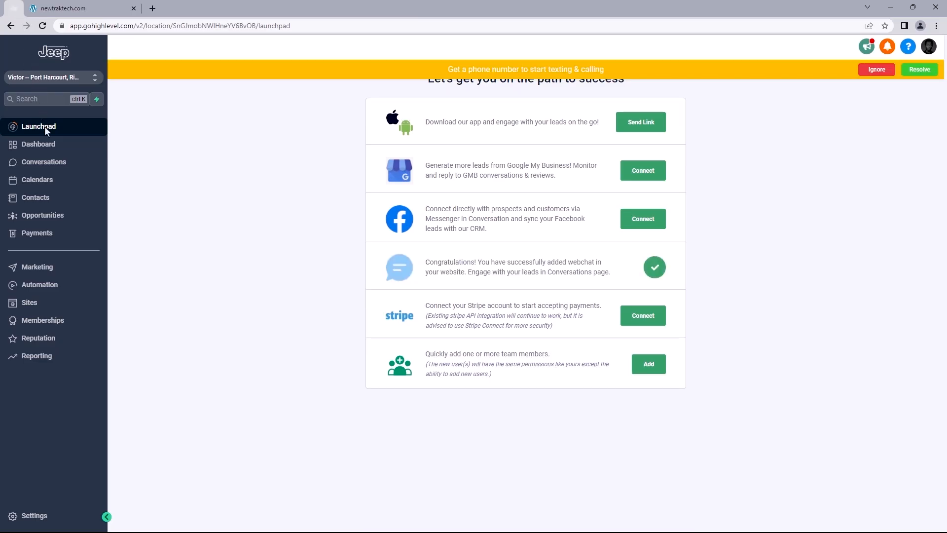
pyautogui.click(55, 168)
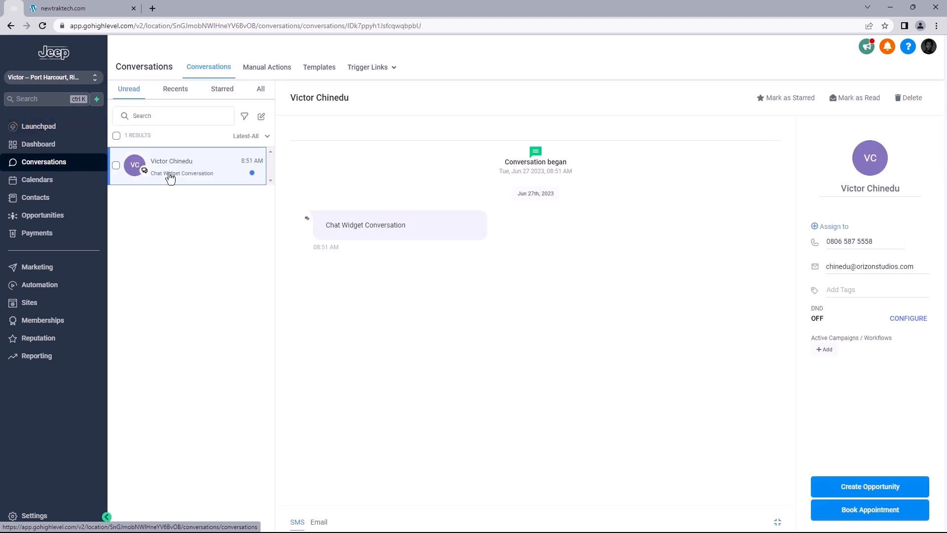
pyautogui.click(186, 173)
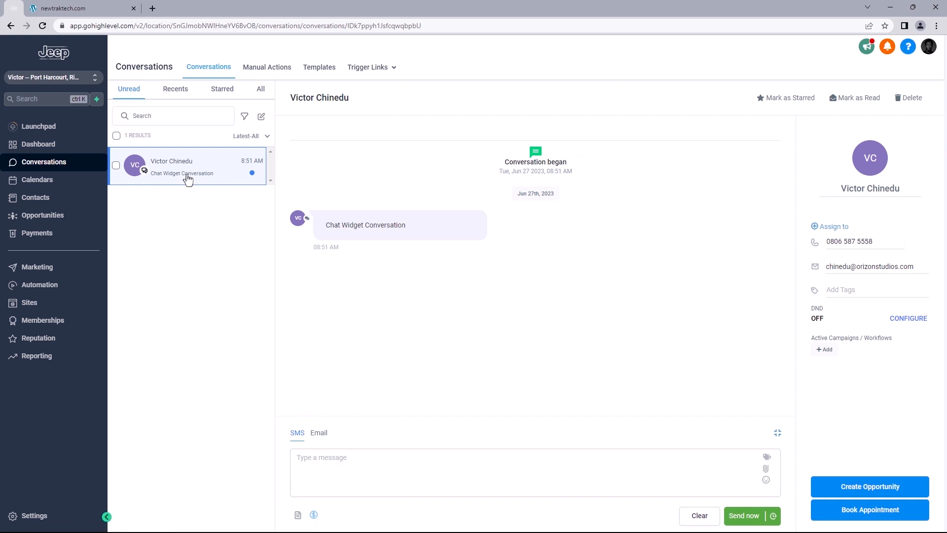
pyautogui.click(36, 197)
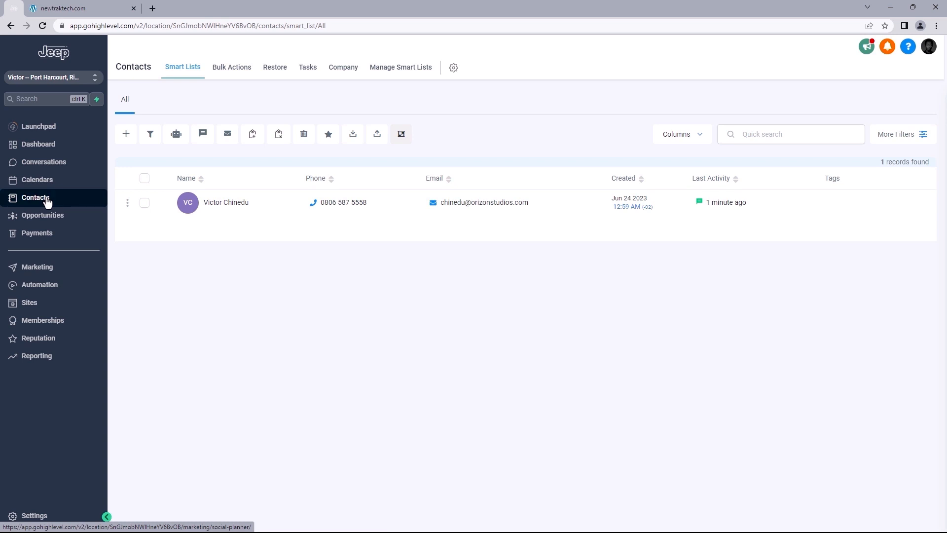
# - Open the Chat Widget settings under Sites and replace the chat bubble's avatar with an image from the Downloads folder
pyautogui.click(30, 304)
pyautogui.click(526, 74)
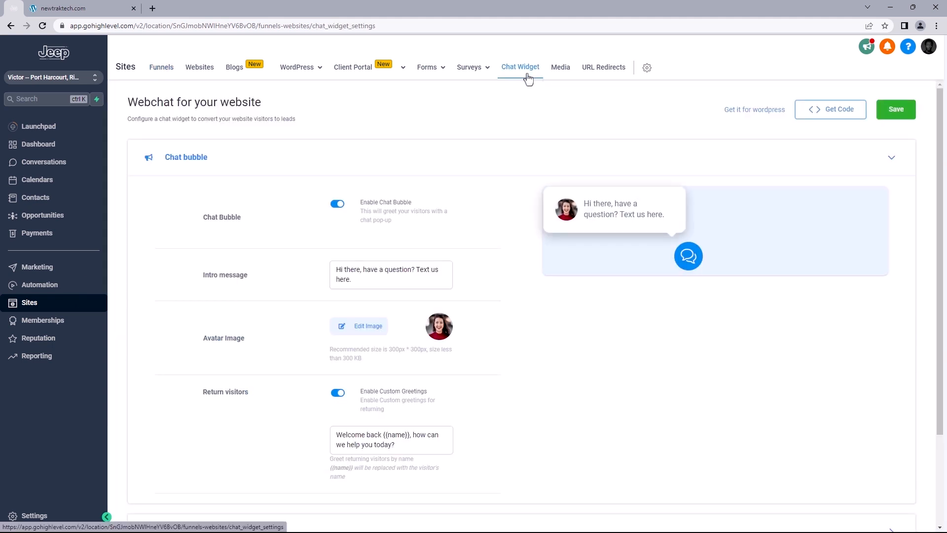
pyautogui.click(365, 330)
pyautogui.doubleClick(187, 191)
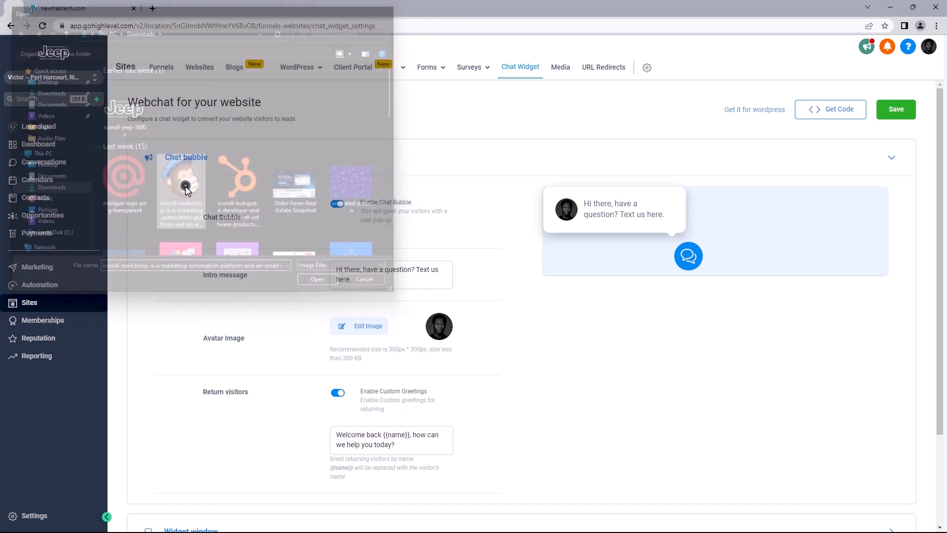
# - Set the chat widget window's color to black (#000000) and save the widget settings
pyautogui.scroll(-2, 264, 418)
pyautogui.click(264, 418)
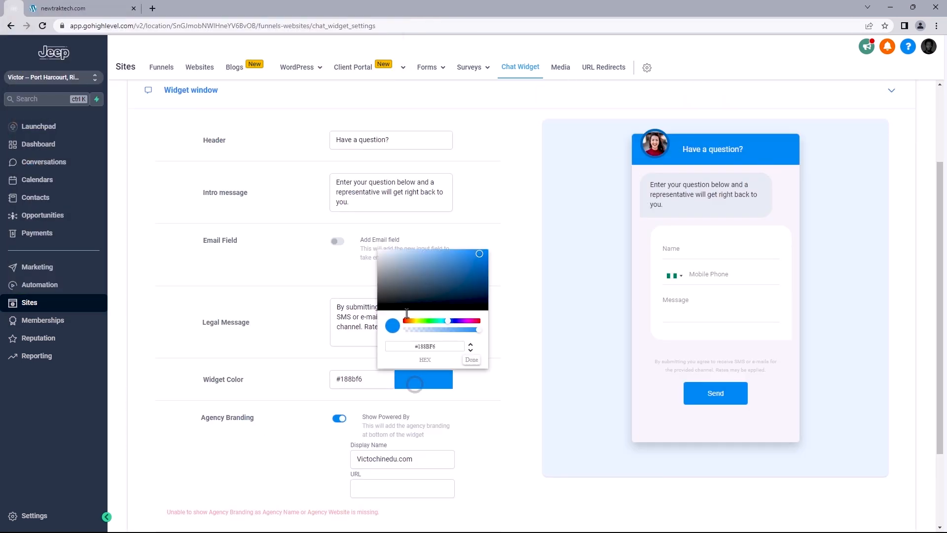
pyautogui.moveTo(390, 276); pyautogui.dragTo(296, 332)
pyautogui.scroll(-3, 475, 364)
pyautogui.click(893, 506)
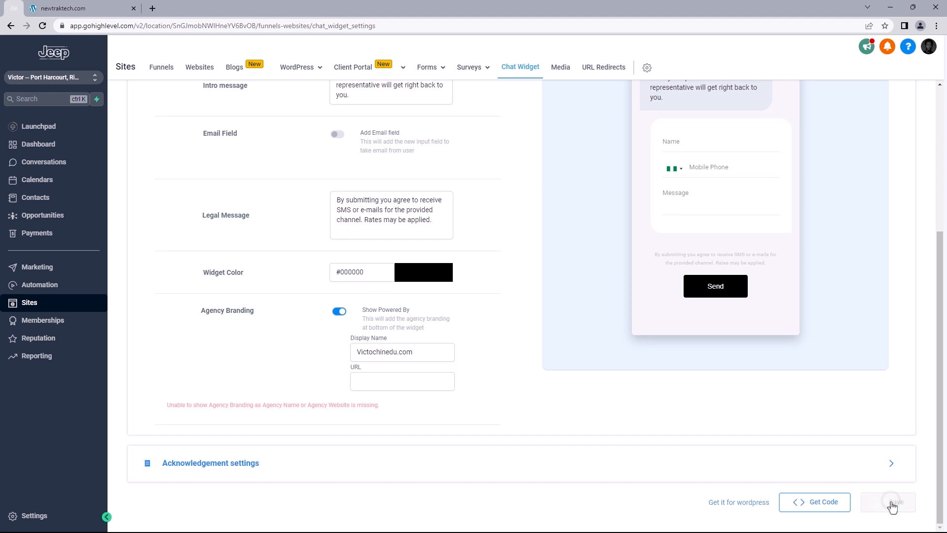
# - Open the sub-account's WordPress hosting dashboard from the Sites section
pyautogui.scroll(3, 859, 406)
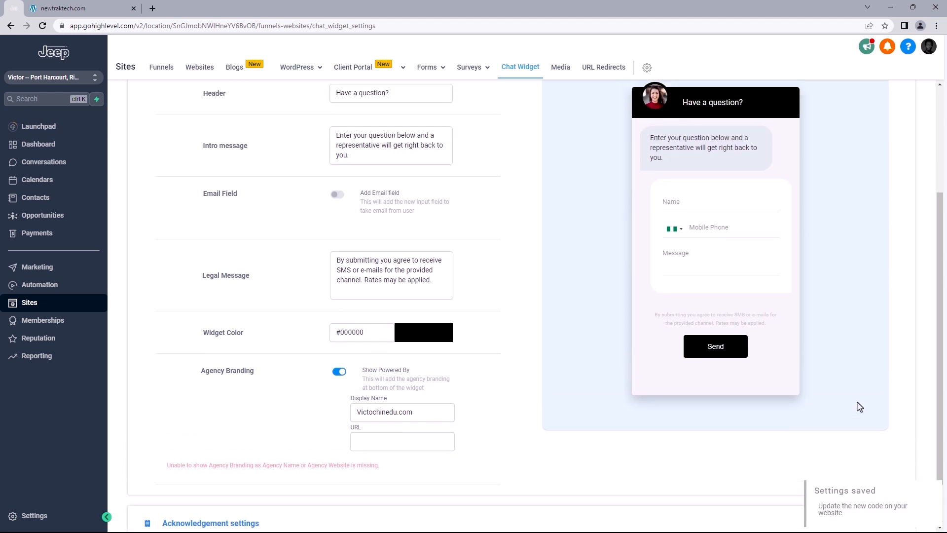
pyautogui.moveTo(296, 71)
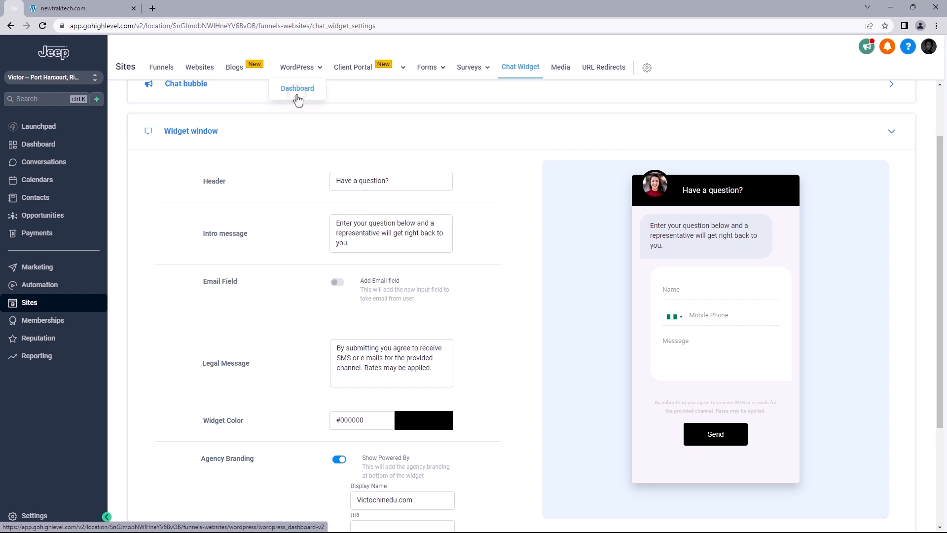
pyautogui.click(296, 89)
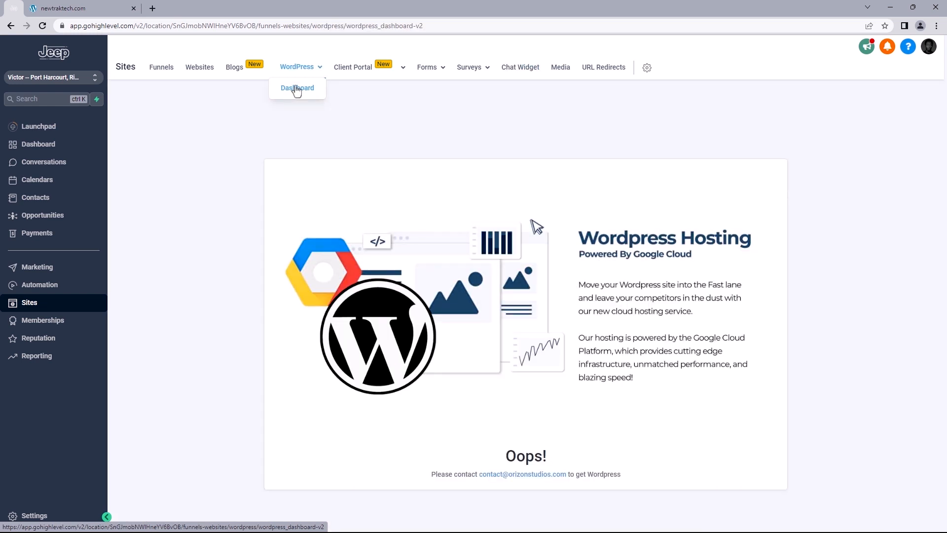
# - Switch to the agency view, open the sub-account's details and go to the Reselling section
pyautogui.click(45, 80)
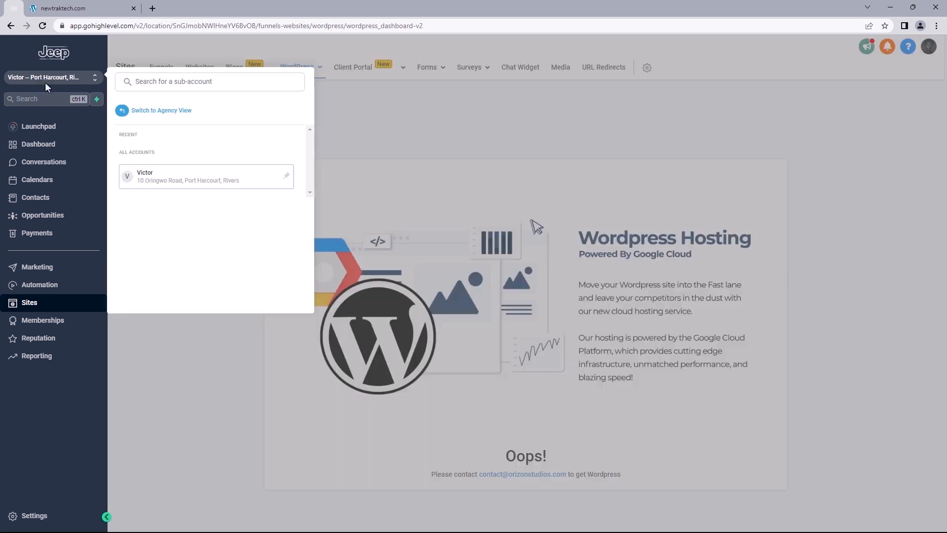
pyautogui.click(117, 109)
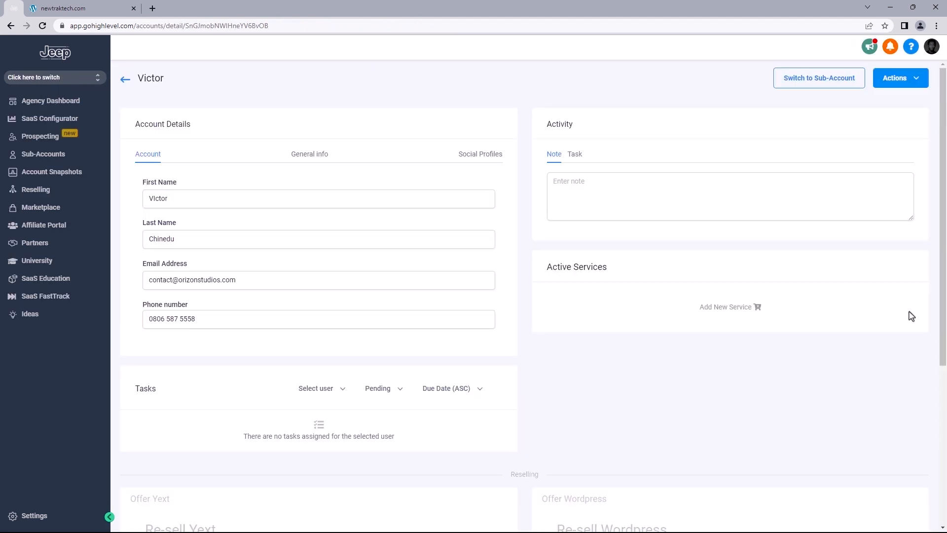
pyautogui.moveTo(941, 173); pyautogui.dragTo(945, 316)
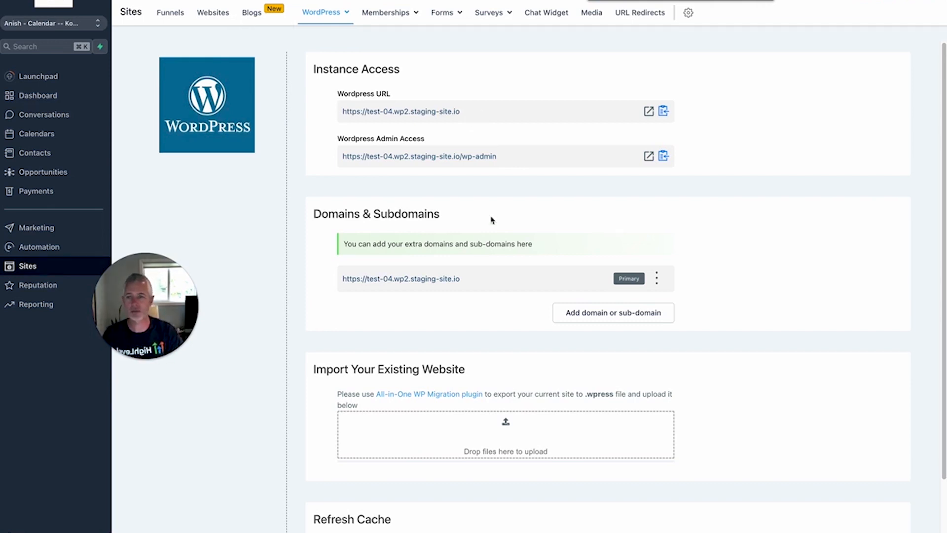
# - Review the WordPress dashboard's access, domain and import sections, and open the WordPress user list
pyautogui.scroll(-2, 493, 186)
pyautogui.scroll(2, 493, 166)
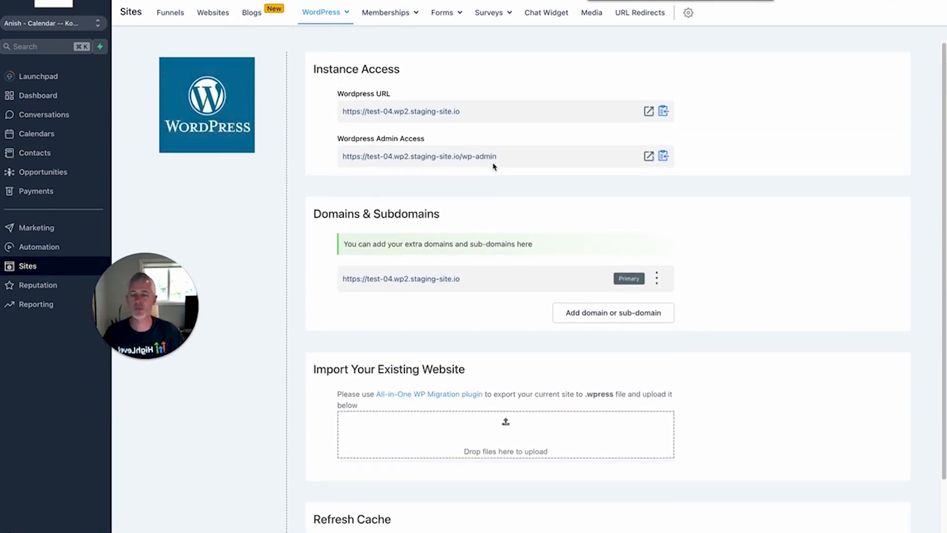
pyautogui.moveTo(327, 9)
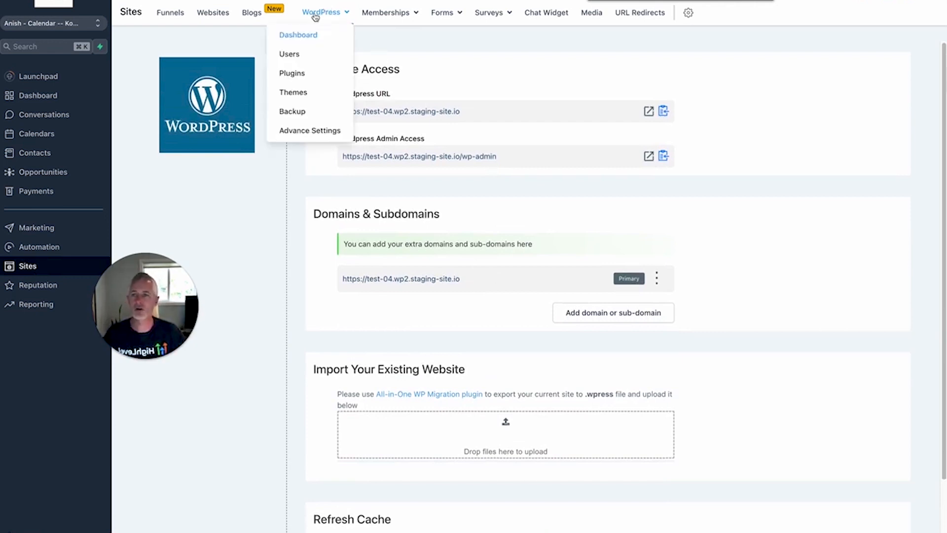
pyautogui.click(288, 54)
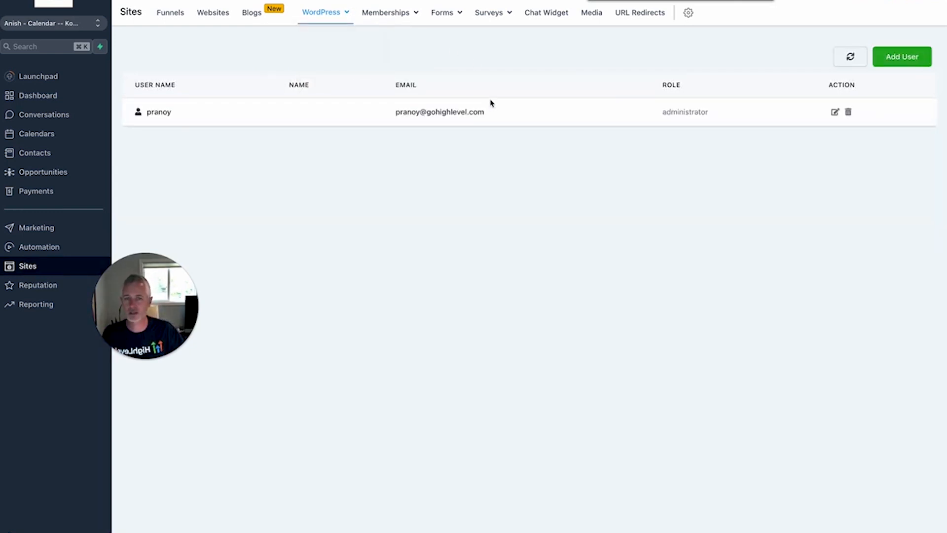
# - Open the WordPress plugins page, and switch to the image viewer holding the feature screenshots
pyautogui.moveTo(344, 26)
pyautogui.click(303, 74)
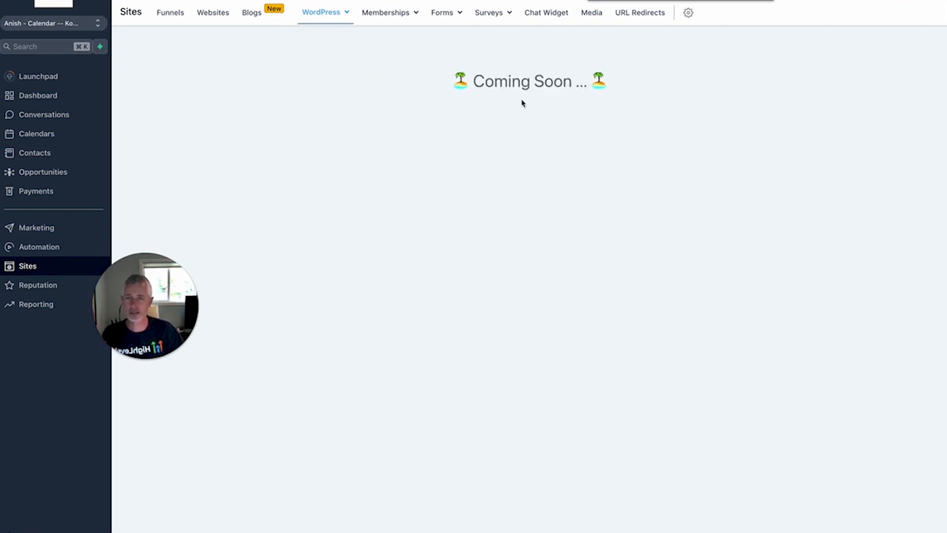
pyautogui.press('super+Tab')
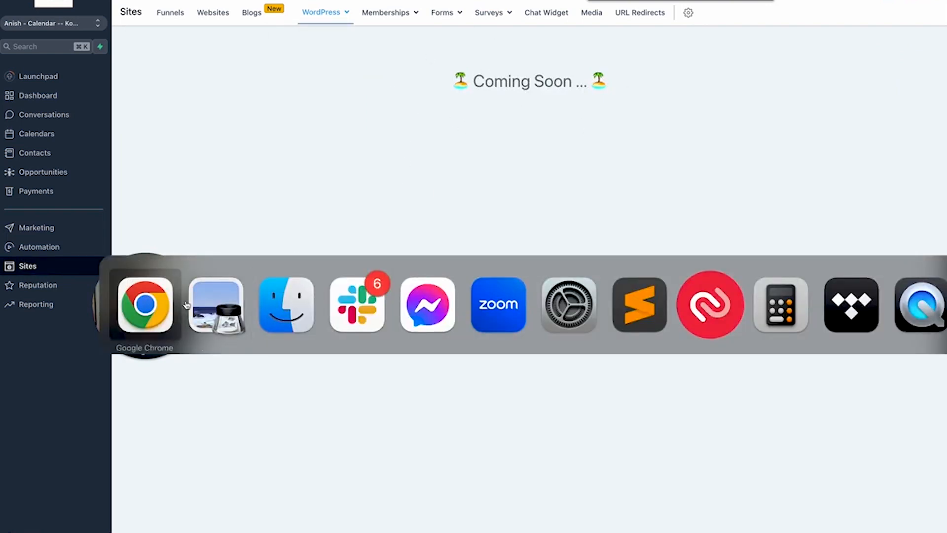
pyautogui.click(213, 298)
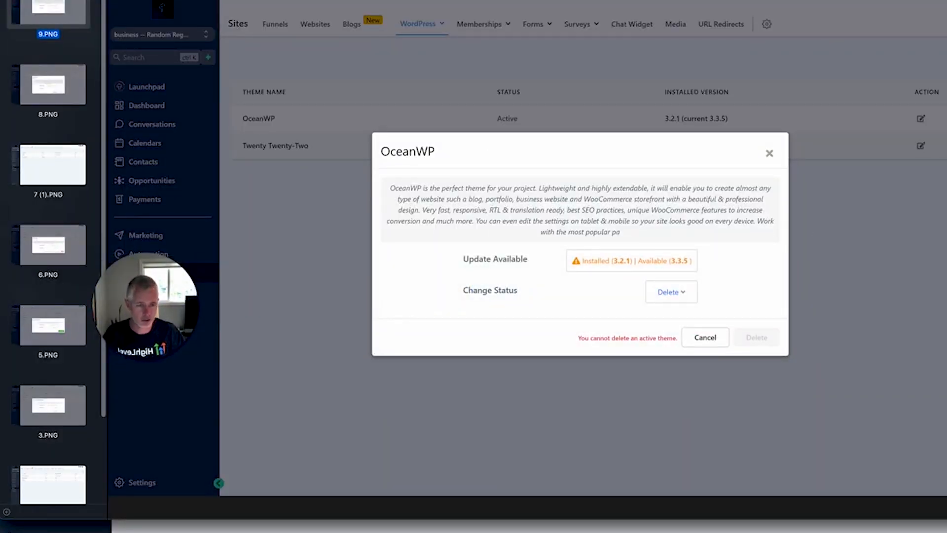
pyautogui.moveTo(946, 519)
pyautogui.mouseDown()
pyautogui.moveTo(896, 528)
pyautogui.moveTo(946, 532)
pyautogui.mouseUp()
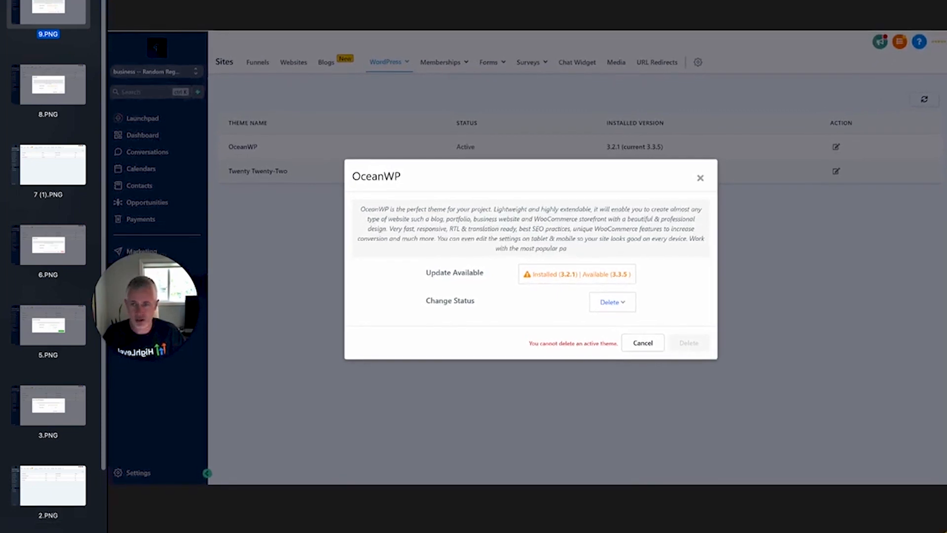
# - View the theme management screenshots 8.PNG and 7 (1).PNG, and open the WordPress themes page in the browser
pyautogui.click(46, 92)
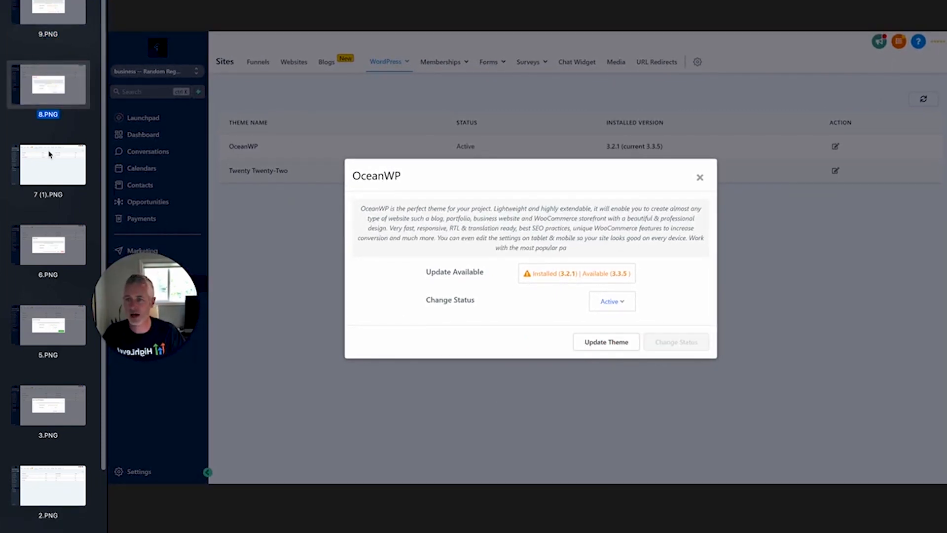
pyautogui.click(47, 177)
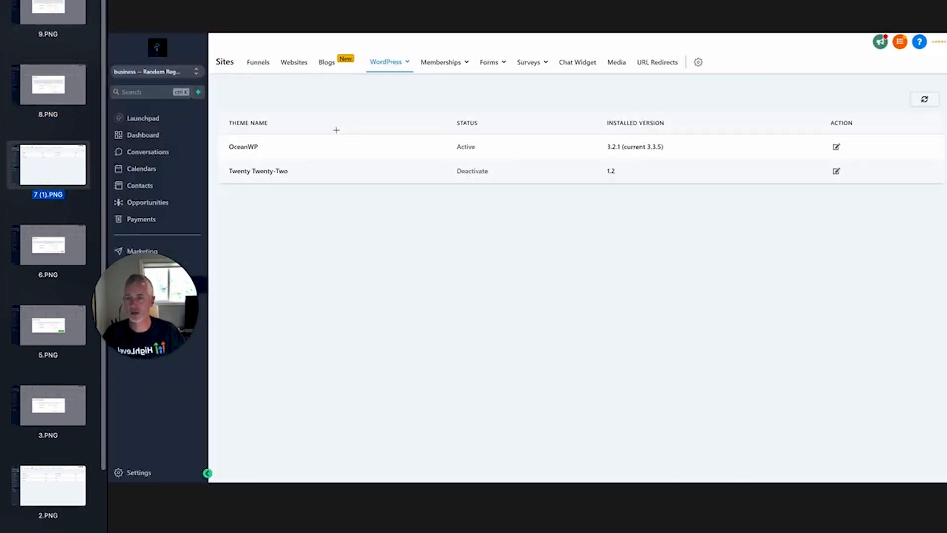
pyautogui.click(43, 91)
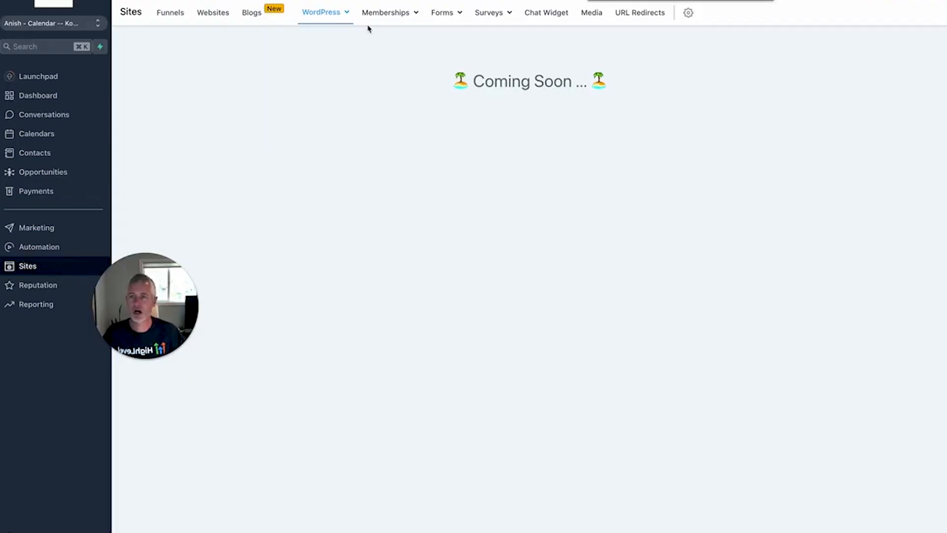
pyautogui.moveTo(325, 13)
pyautogui.click(322, 91)
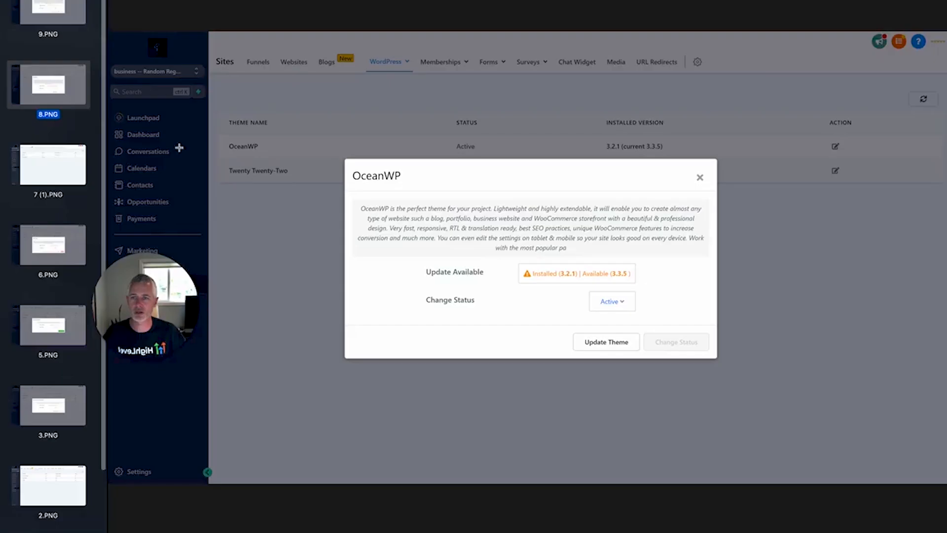
# - Go through the screenshots from 7 (1).PNG to 1.png to examine the theme list and the plugin update, deletion and list views
pyautogui.click(59, 169)
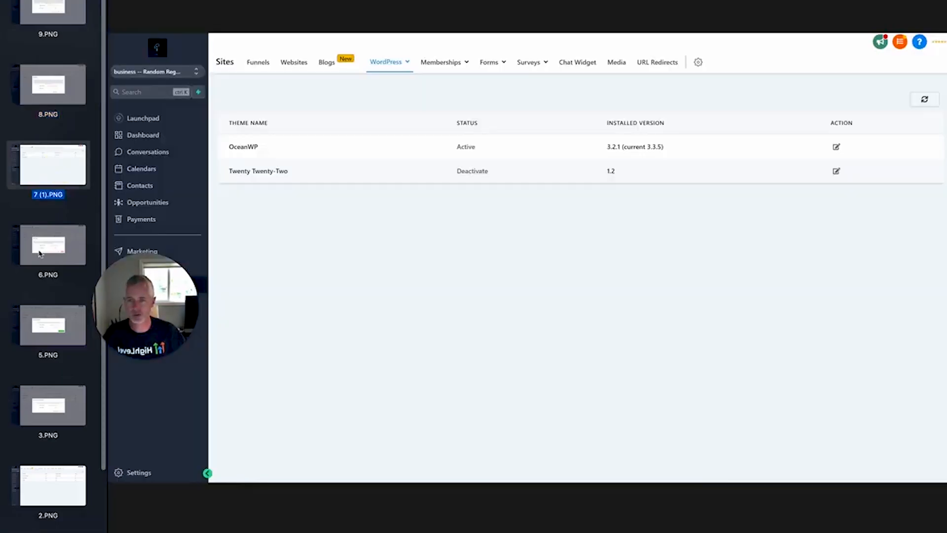
pyautogui.click(40, 254)
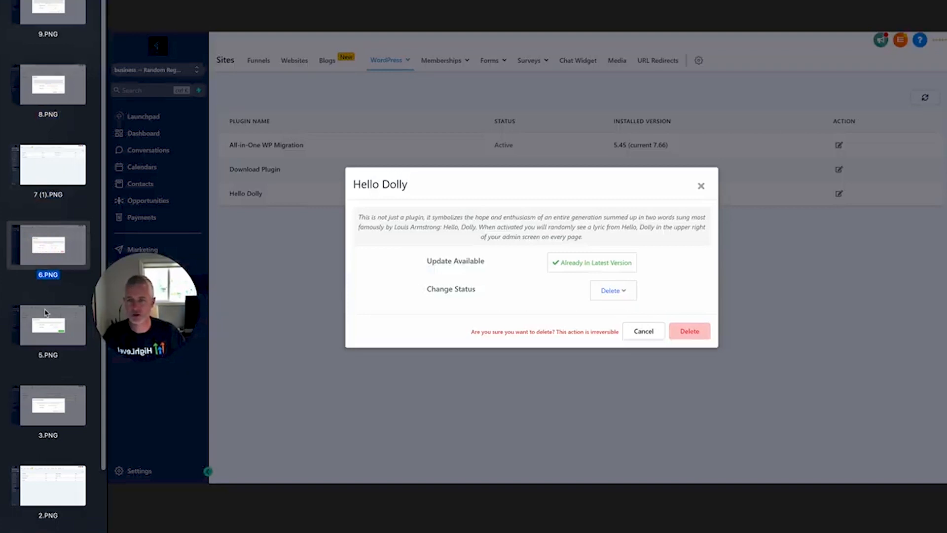
pyautogui.click(46, 312)
pyautogui.scroll(-2, 50, 409)
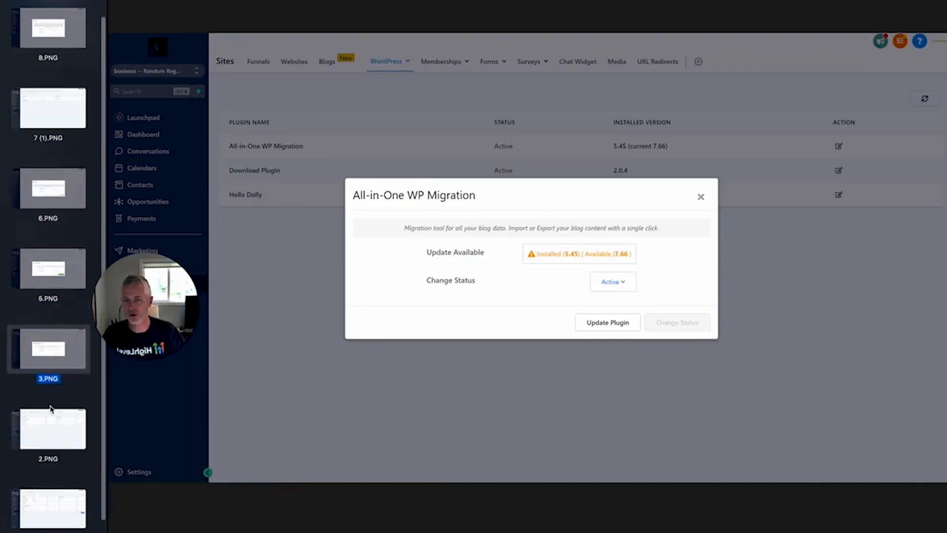
pyautogui.click(54, 424)
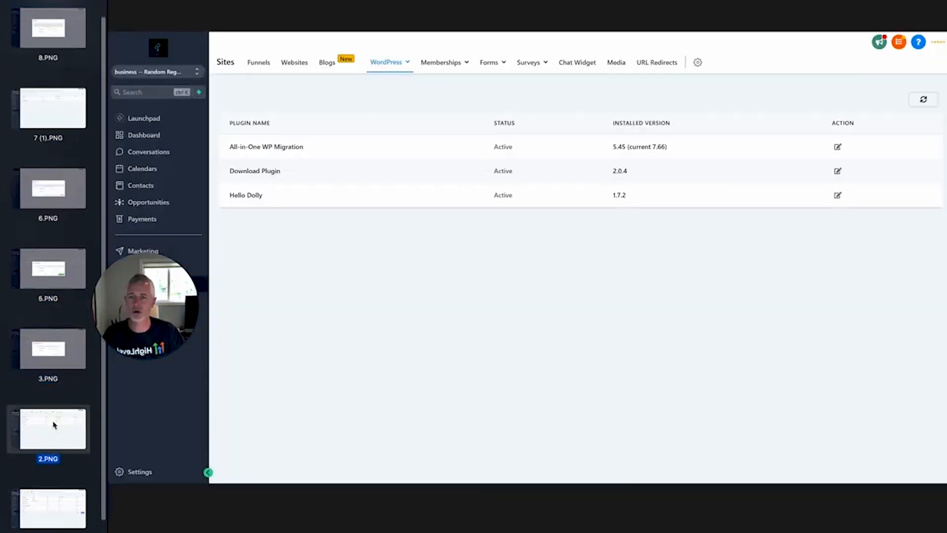
pyautogui.scroll(-1, 54, 425)
pyautogui.click(40, 503)
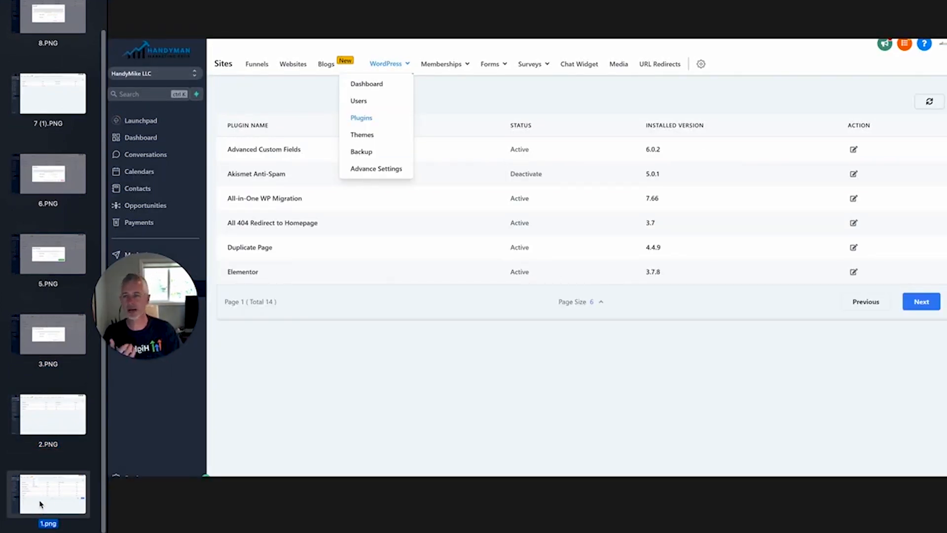
pyautogui.scroll(2, 82, 192)
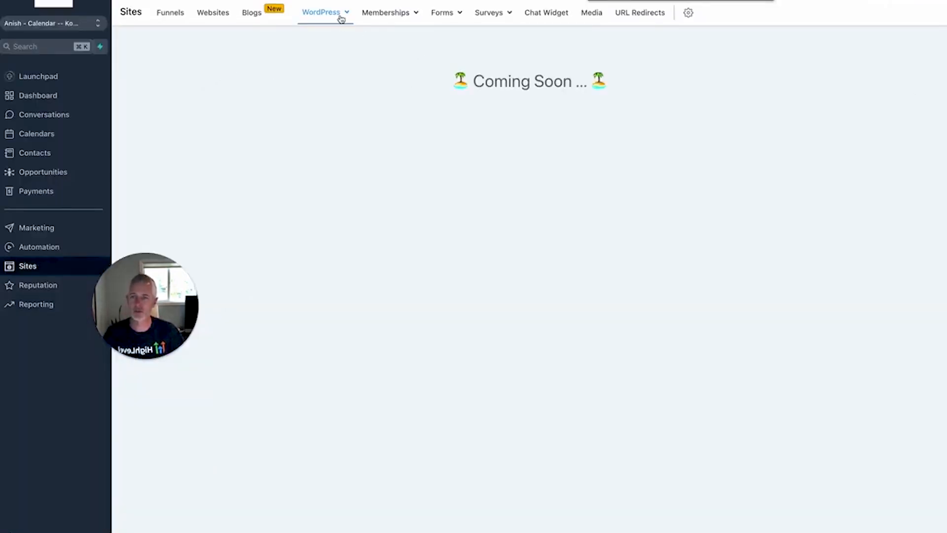
# - View the WordPress backup list in the browser and open the advanced settings with FTP access and communication options
pyautogui.click(340, 19)
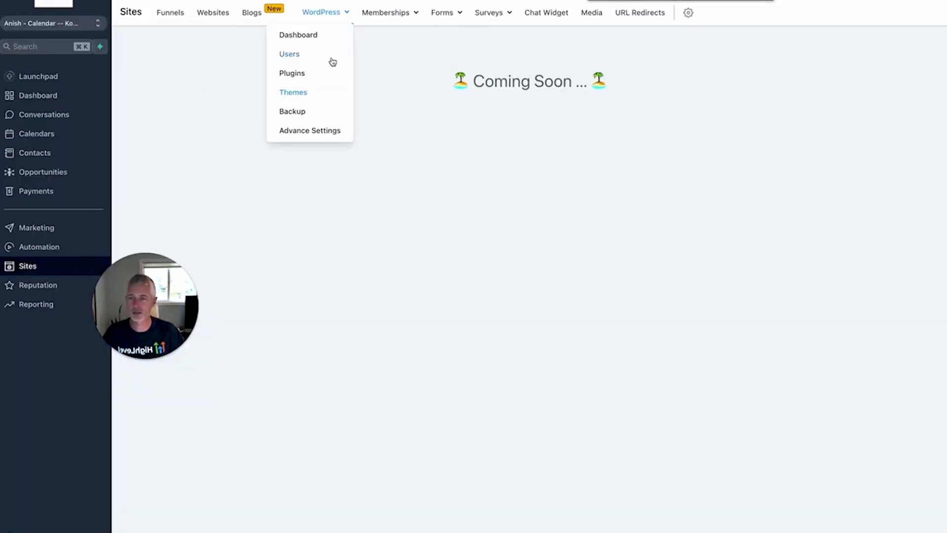
pyautogui.click(312, 113)
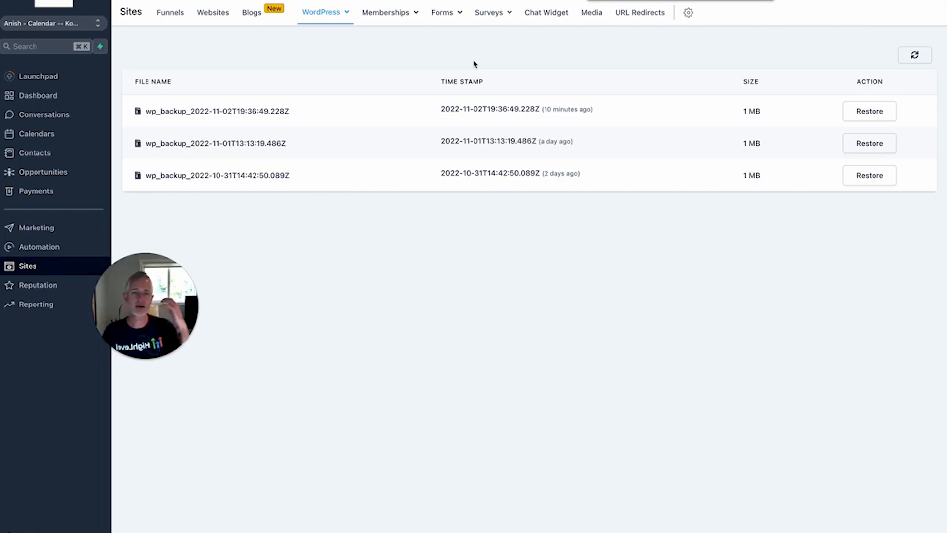
pyautogui.moveTo(323, 12)
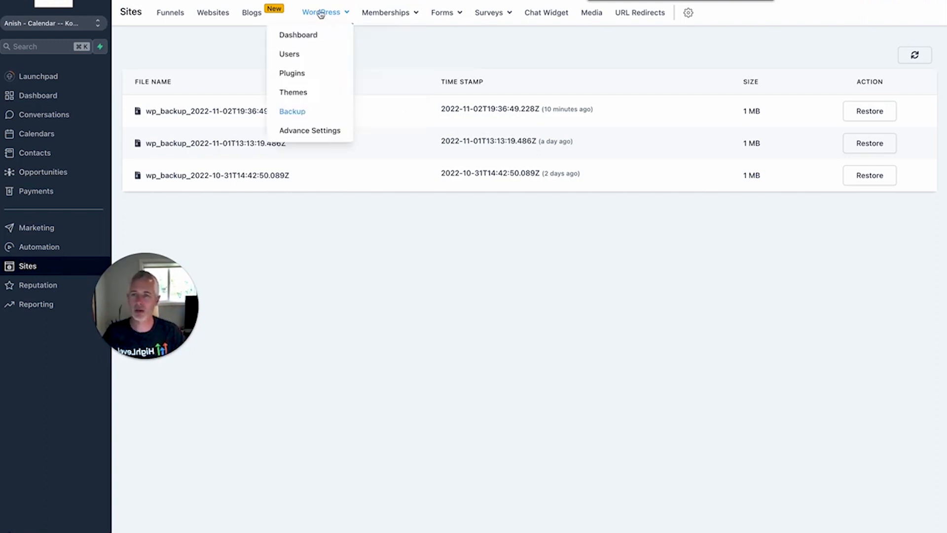
pyautogui.click(313, 129)
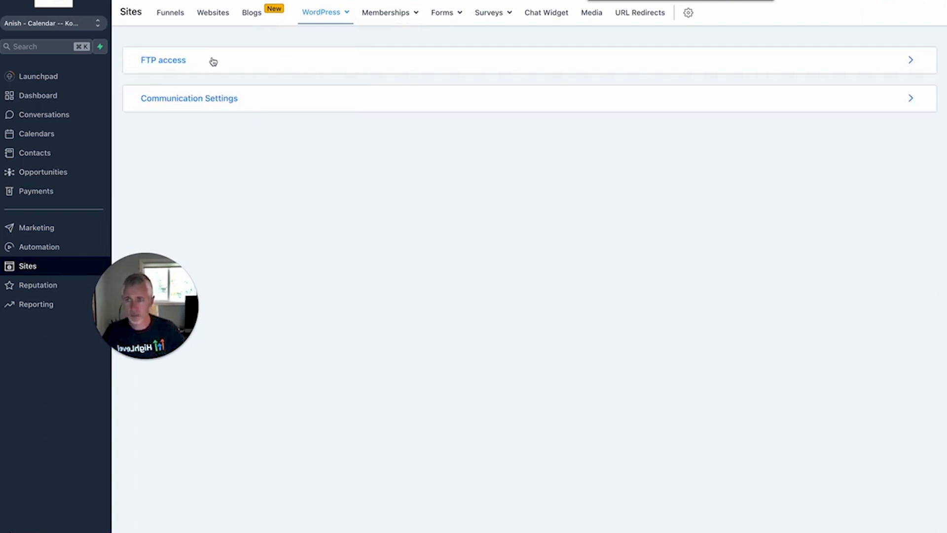
# - Expand and collapse the FTP access and Communication Settings sections, and return to the WordPress dashboard
pyautogui.click(212, 59)
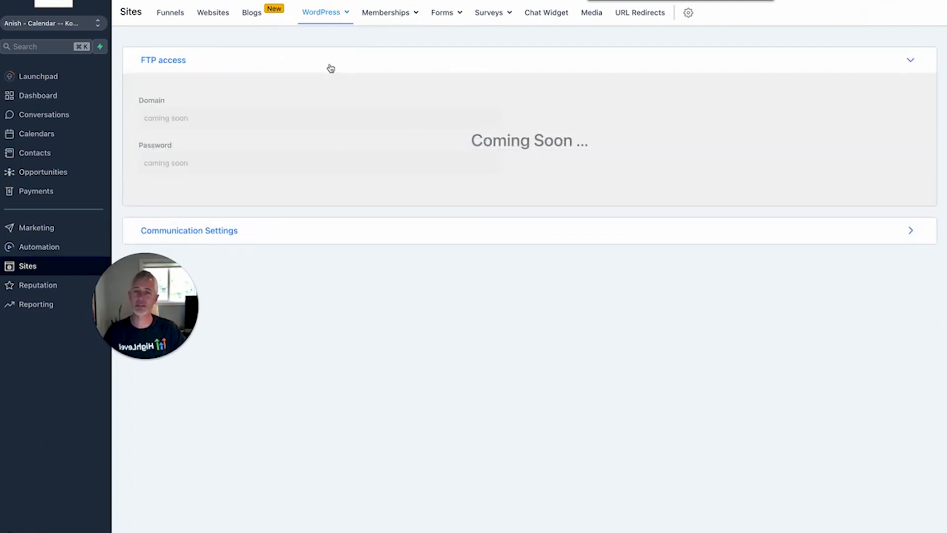
pyautogui.click(331, 68)
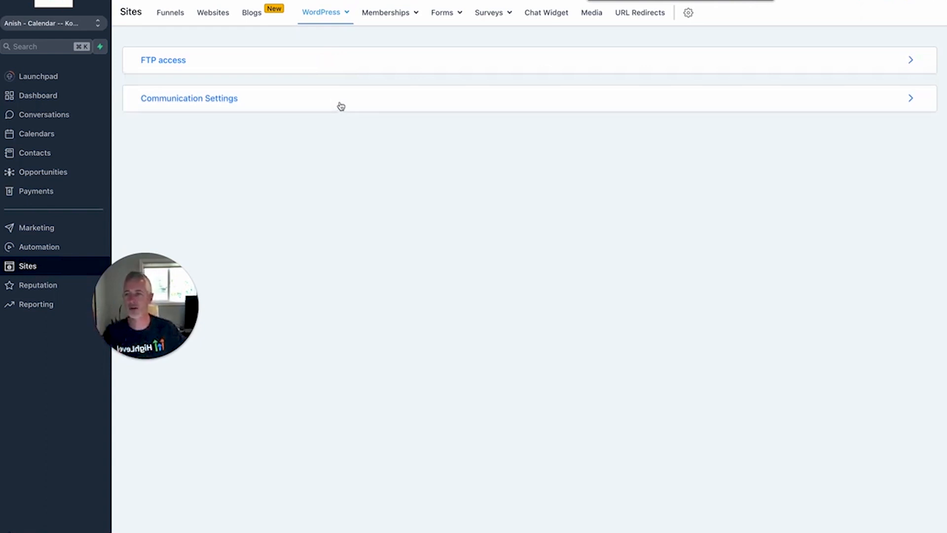
pyautogui.click(340, 106)
pyautogui.click(340, 106)
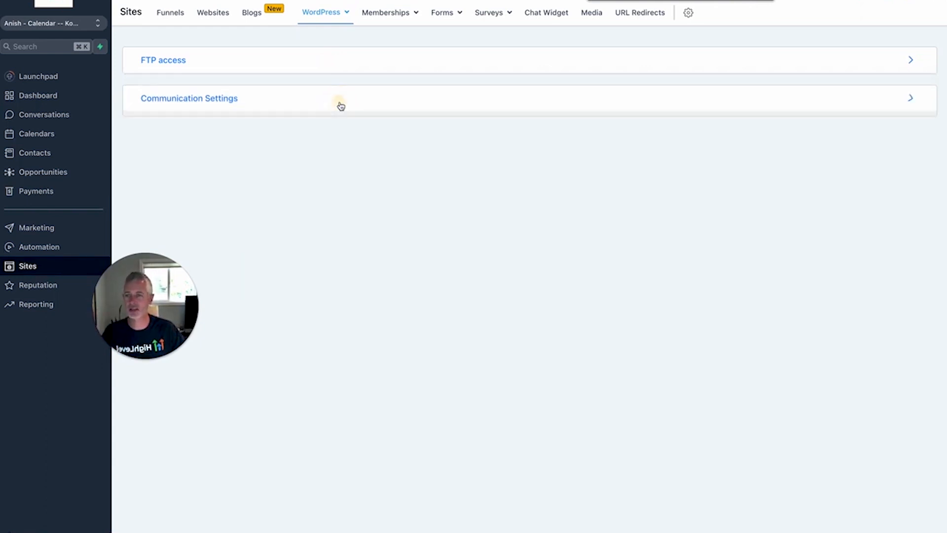
pyautogui.click(340, 106)
pyautogui.click(340, 106)
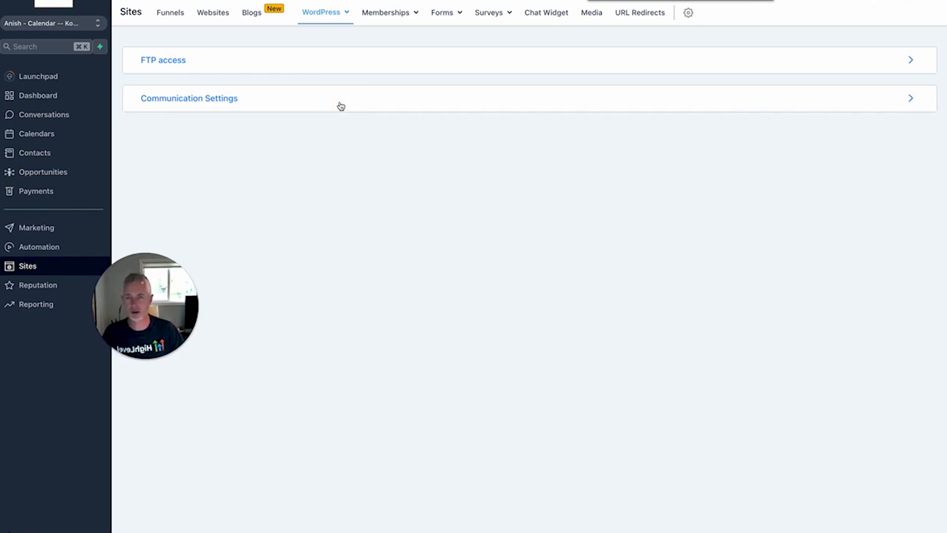
pyautogui.moveTo(338, 16)
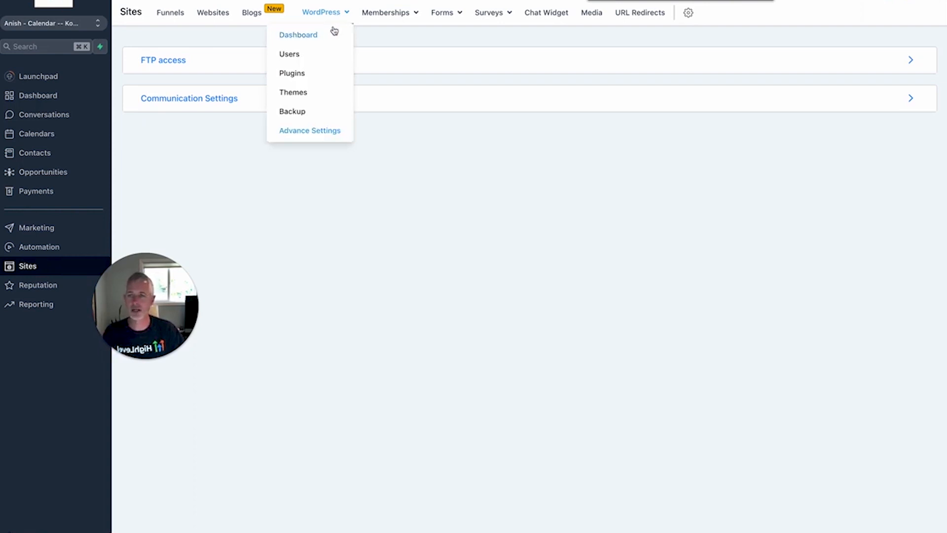
pyautogui.click(333, 32)
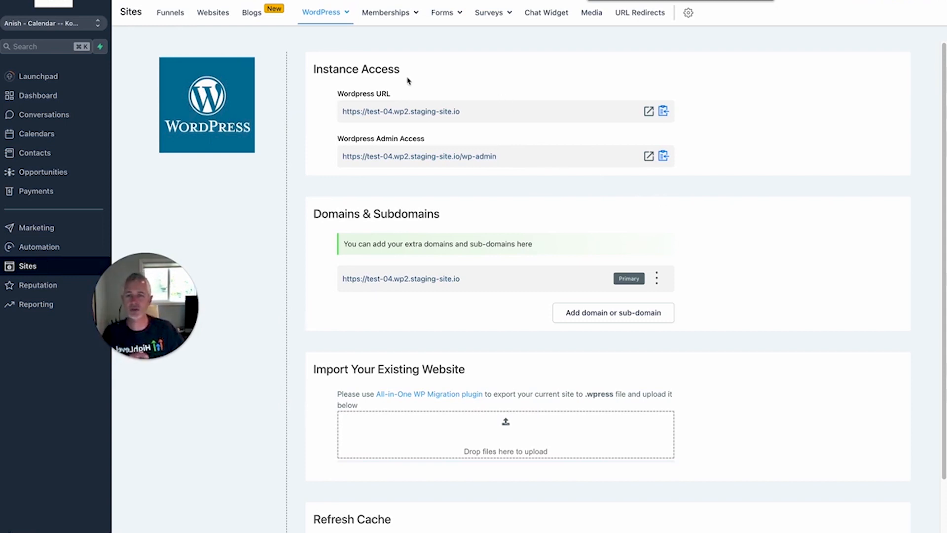
# - Switch from the sub-account to the agency view and open the Reselling page
pyautogui.click(89, 30)
pyautogui.click(168, 60)
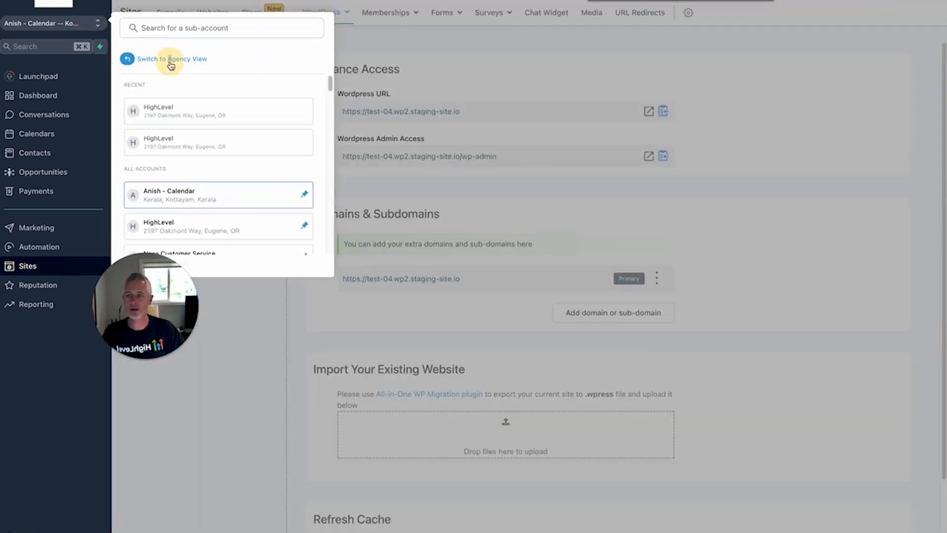
pyautogui.moveTo(140, 327); pyautogui.dragTo(55, 447)
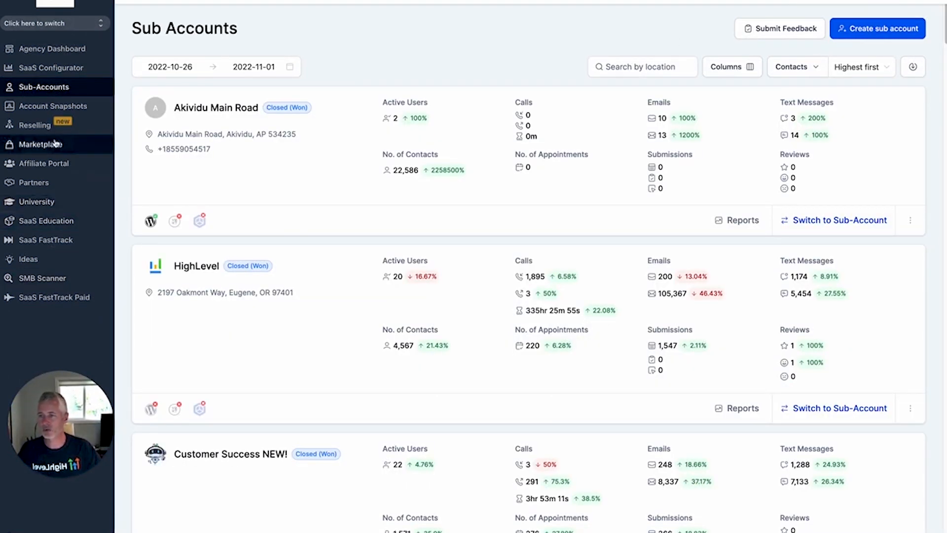
pyautogui.click(52, 124)
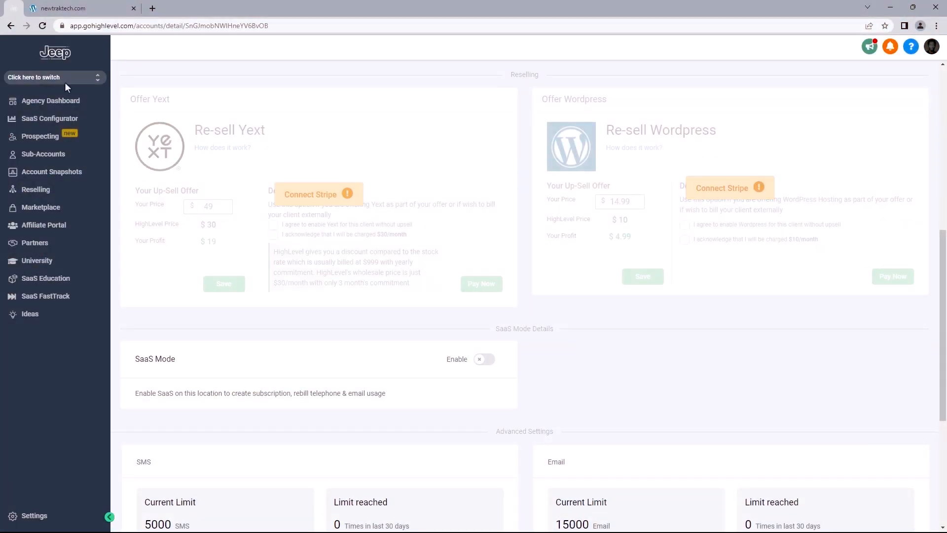
# - Switch from the agency account to the most recently used sub-account
pyautogui.click(50, 79)
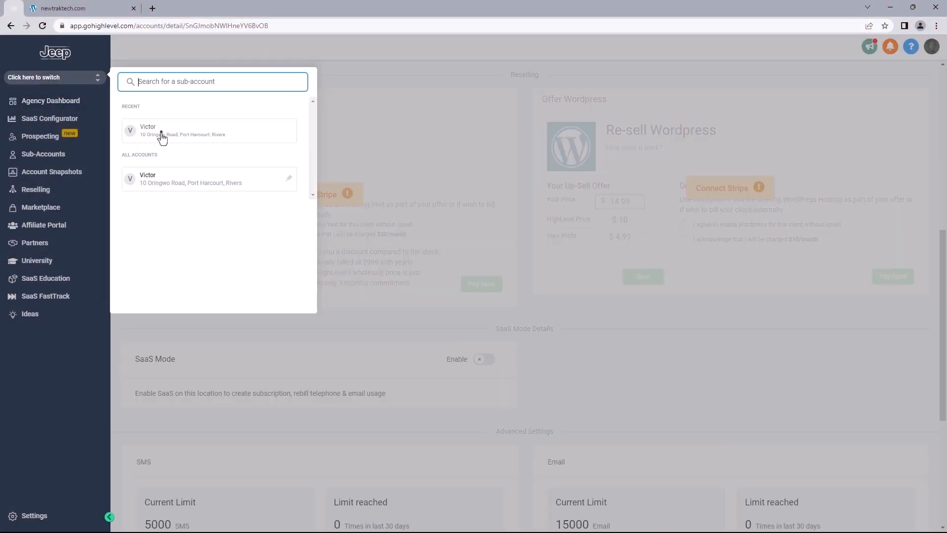
pyautogui.click(160, 134)
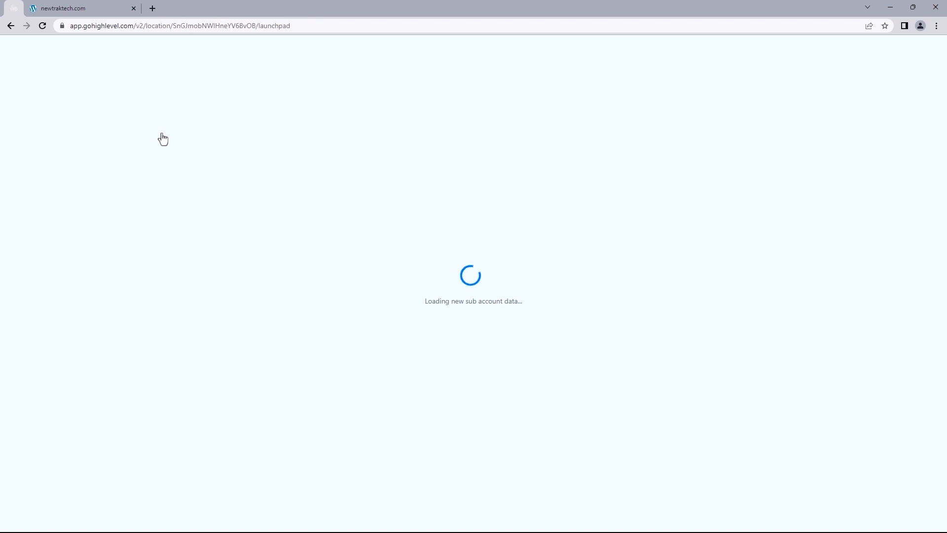